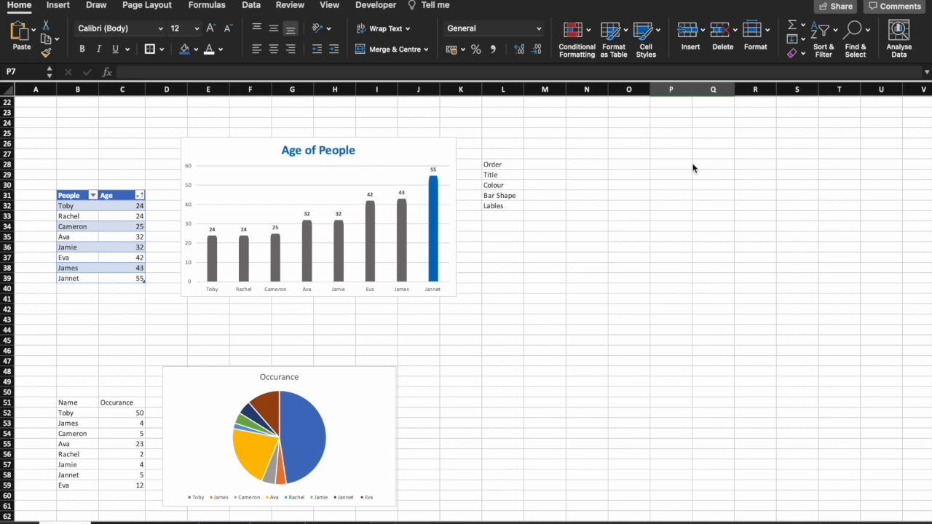
Delete the duplicate Age column chart beside the Order, Title, Colour notes
scroll(693, 169, up, 10)
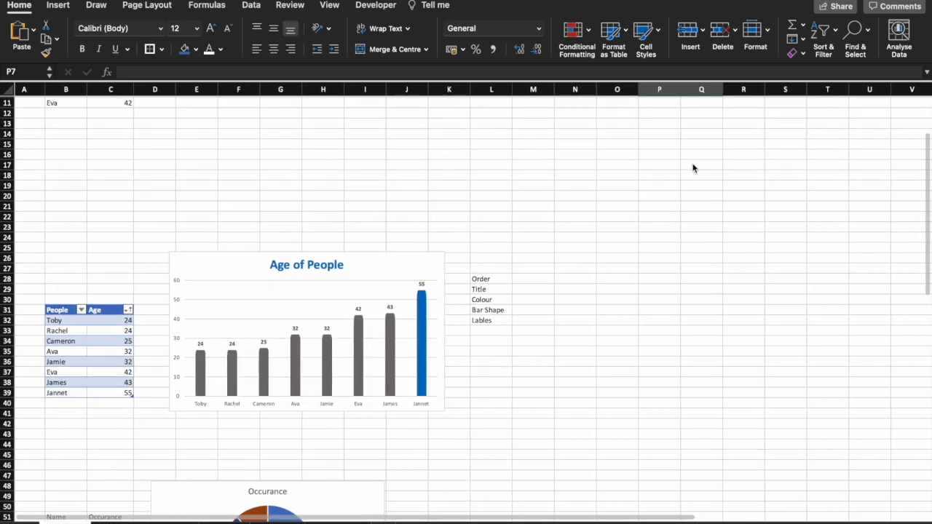
scroll(547, 252, up, 2)
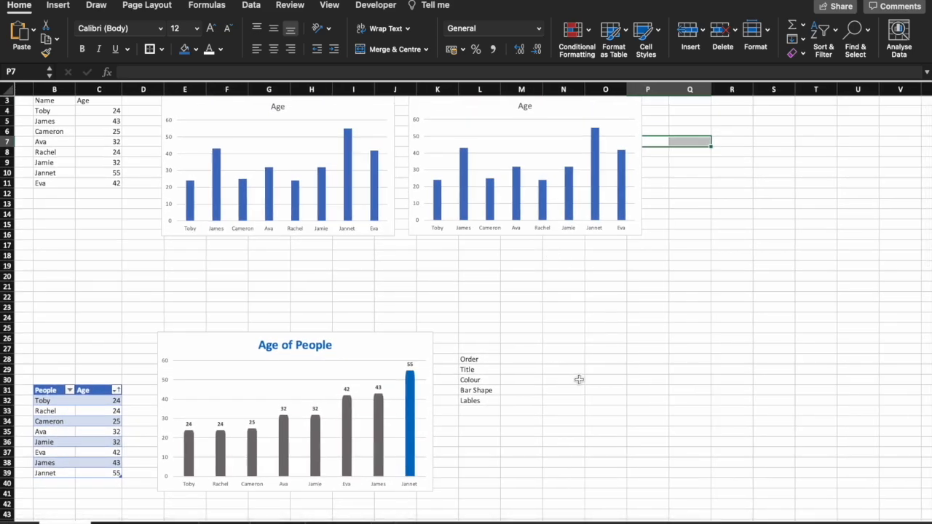
mouse_move(418, 373)
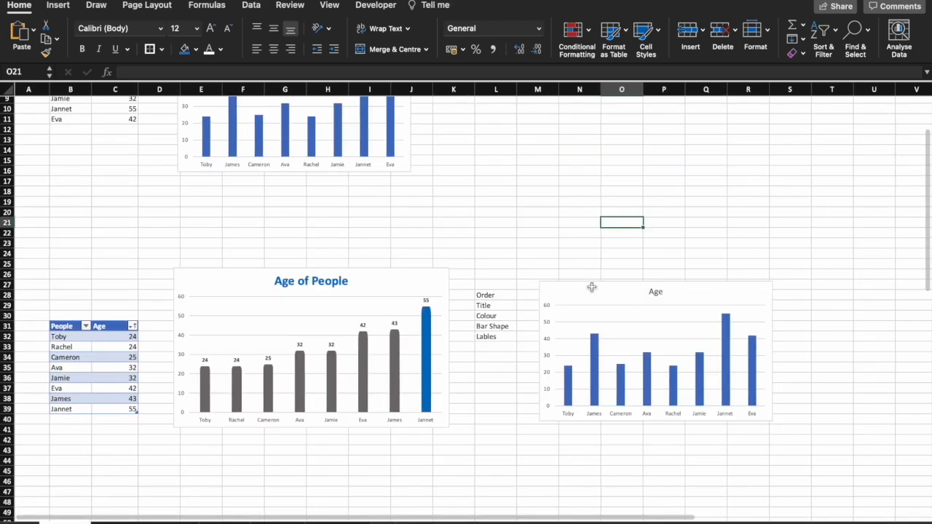
scroll(592, 288, up, 2)
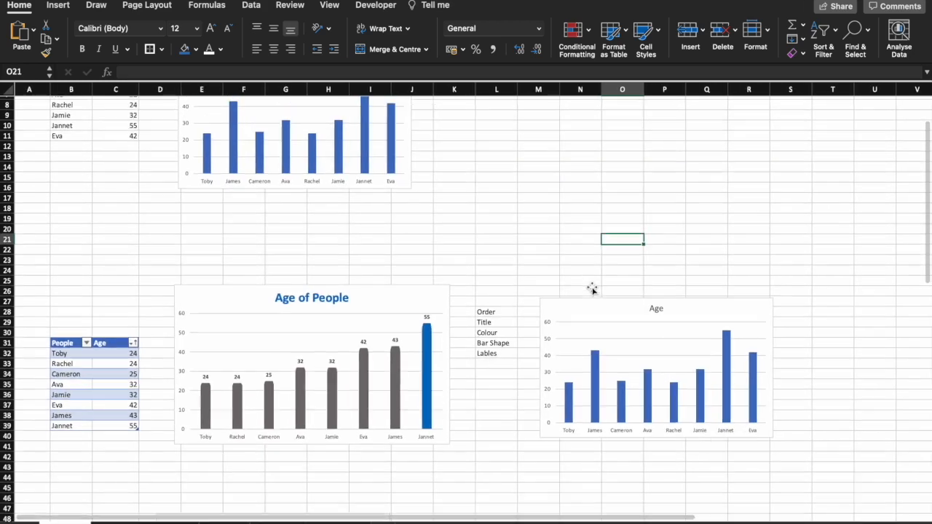
scroll(592, 288, up, 3)
click(590, 340)
key(Delete)
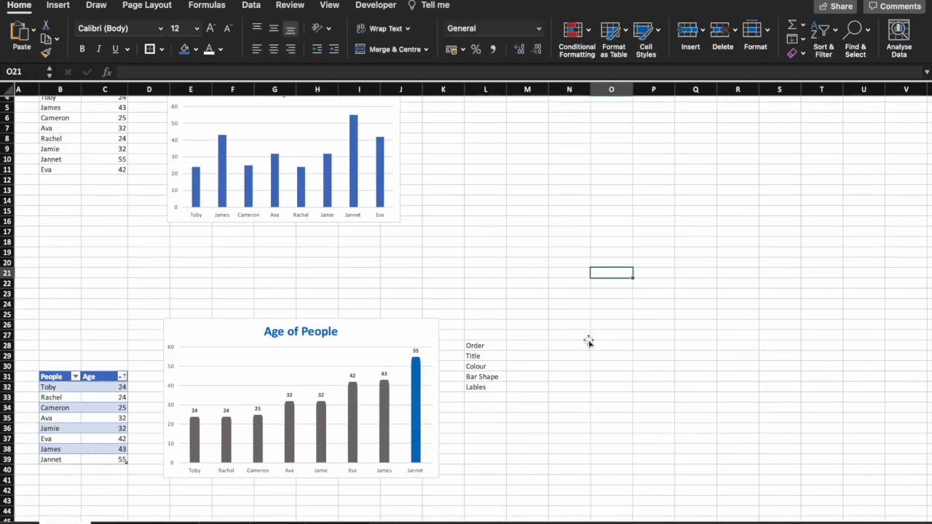
Convert the Name and Age data in B3:C11 into a table with headers
click(108, 136)
scroll(109, 137, up, 3)
key(ctrl+a)
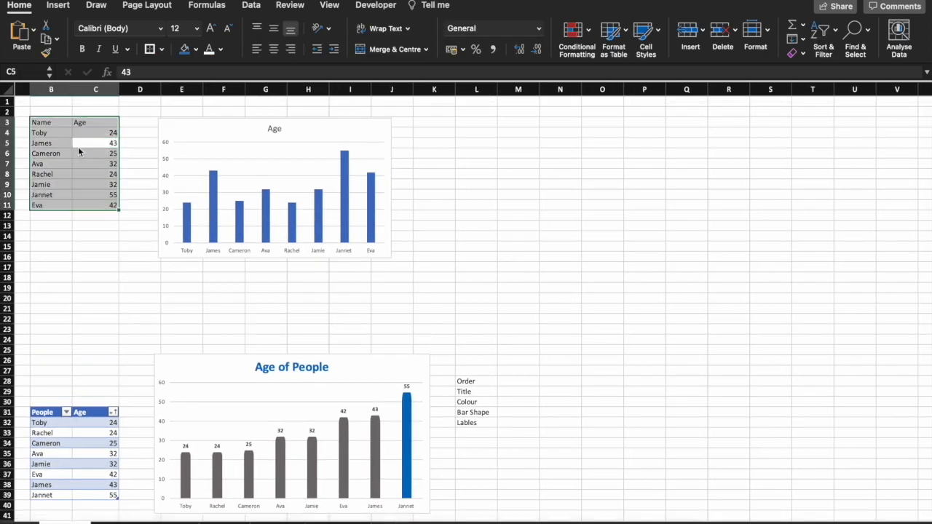
key(ctrl+t)
key(Return)
click(139, 166)
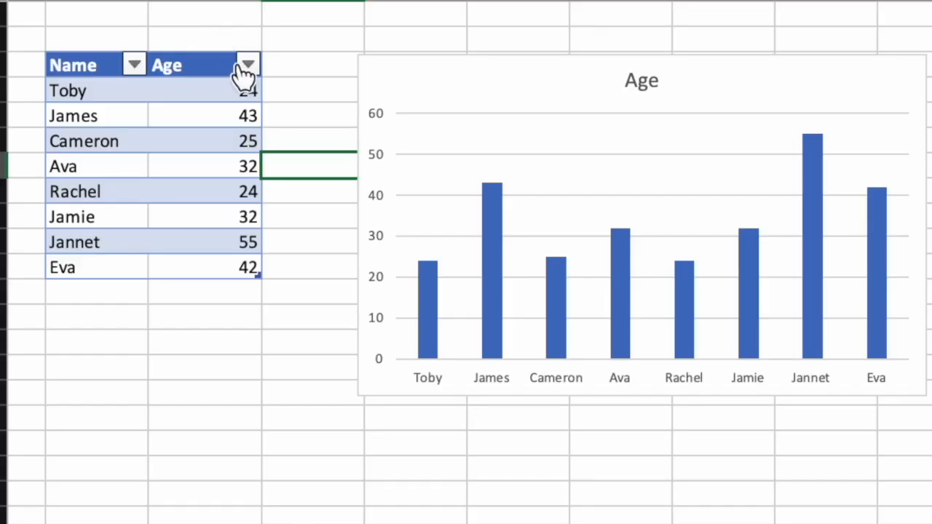
Sort the upper Name/Age table by Age in ascending order
click(113, 122)
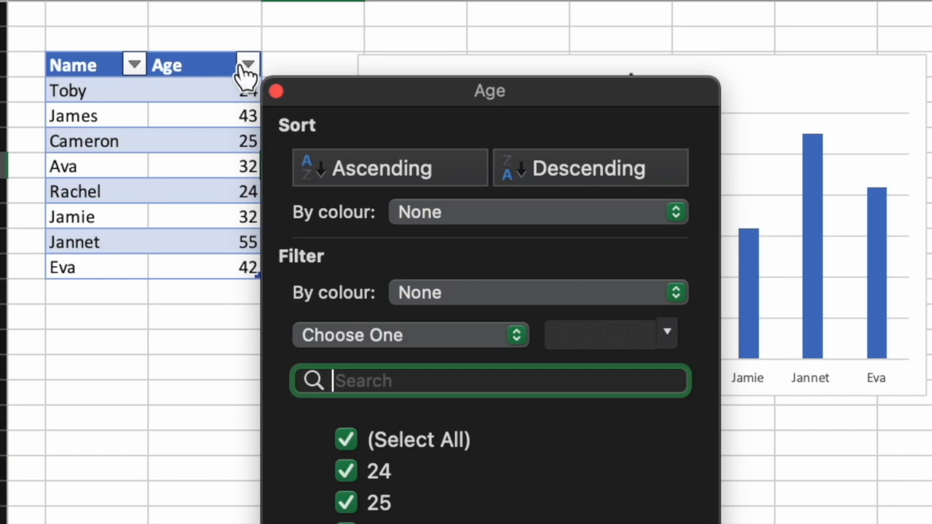
click(384, 163)
key(Escape)
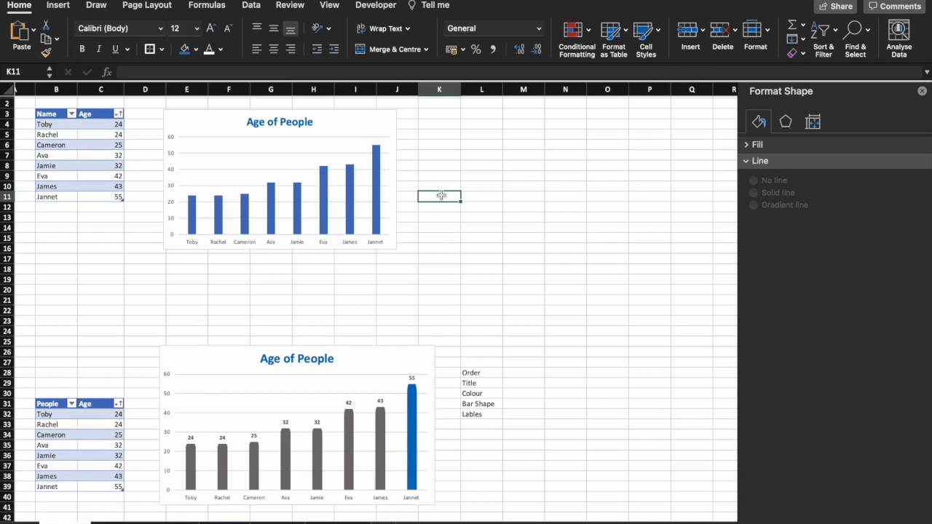
Add data labels to the bars of the upper Age of People chart
right_click(376, 183)
click(424, 277)
click(438, 232)
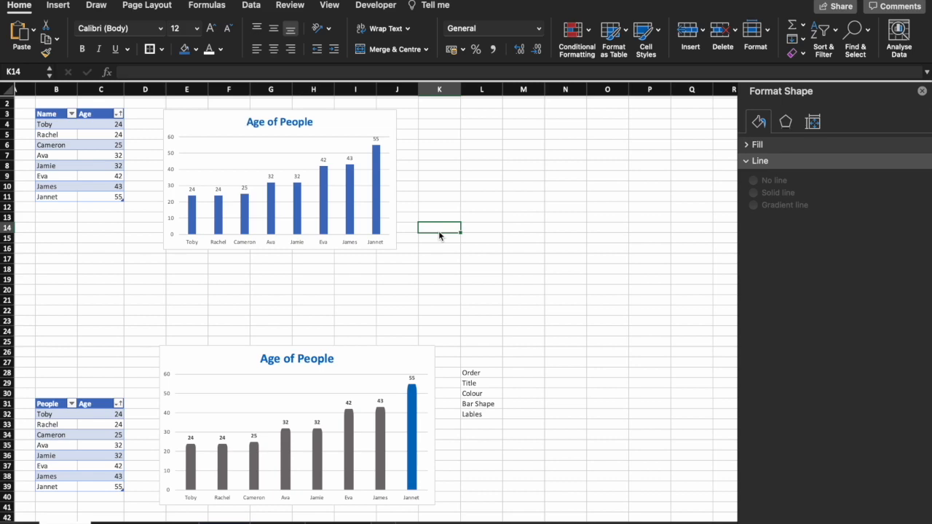
Fill all bars of the upper Age of People chart with light grey
click(376, 188)
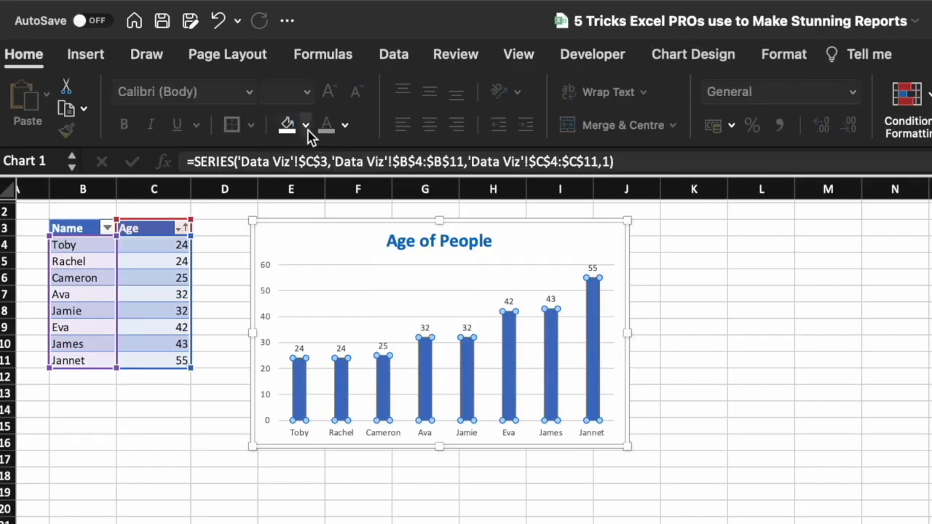
click(306, 137)
click(306, 278)
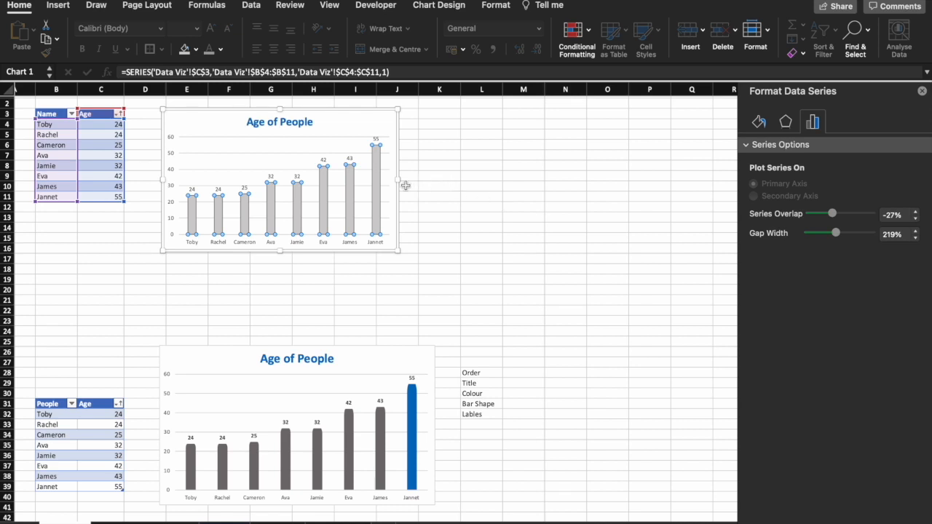
Highlight only the Jannet bar in the upper chart with a dark blue fill
click(375, 175)
click(196, 48)
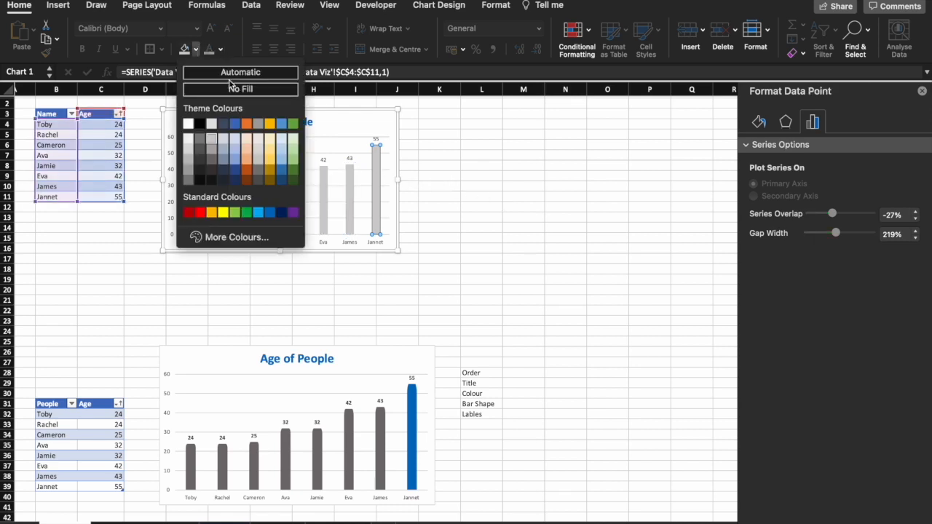
click(281, 213)
click(448, 227)
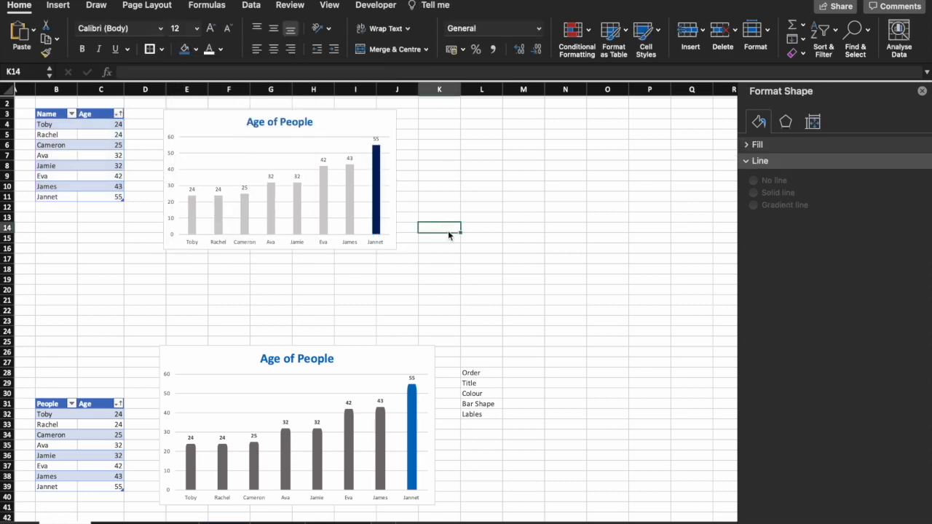
Draw a tall rounded rectangle about 1.13" wide and 2.75" high beside the upper chart, around columns K and L
scroll(437, 396, up, 5)
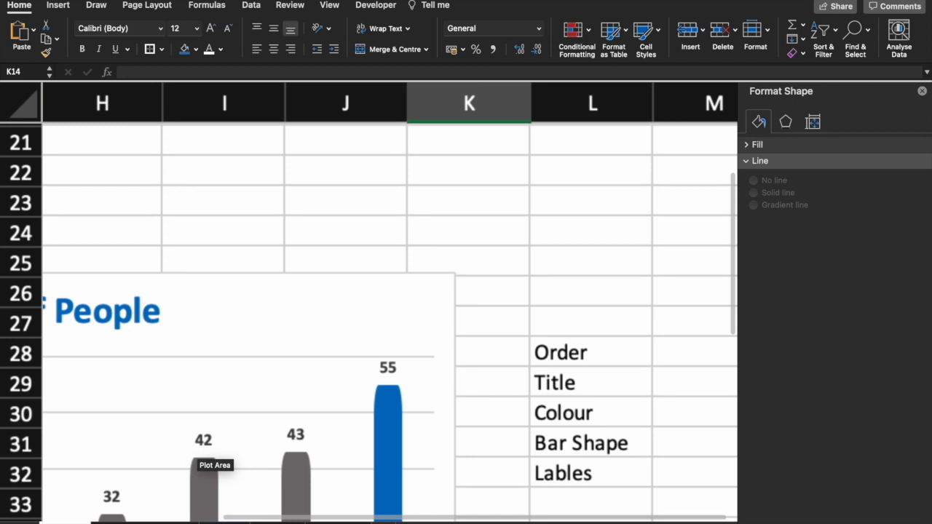
scroll(437, 397, up, 1)
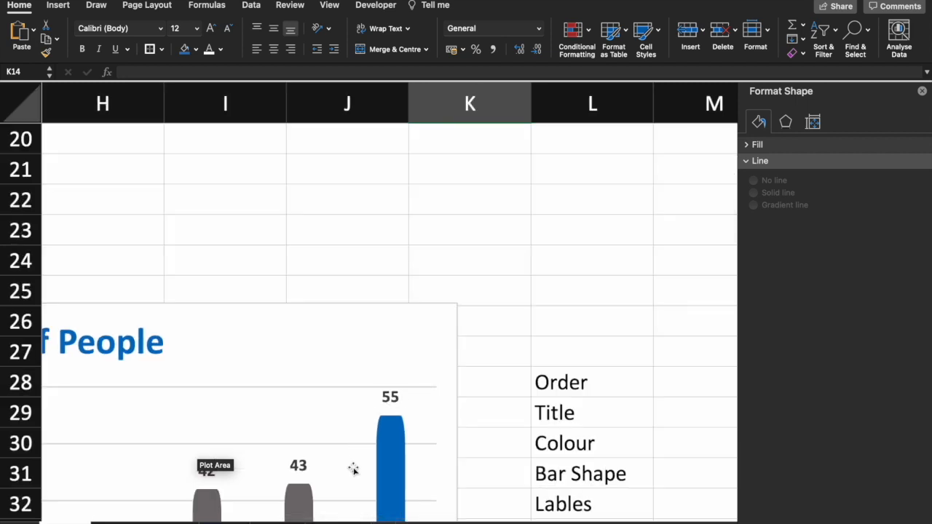
scroll(391, 324, down, 3)
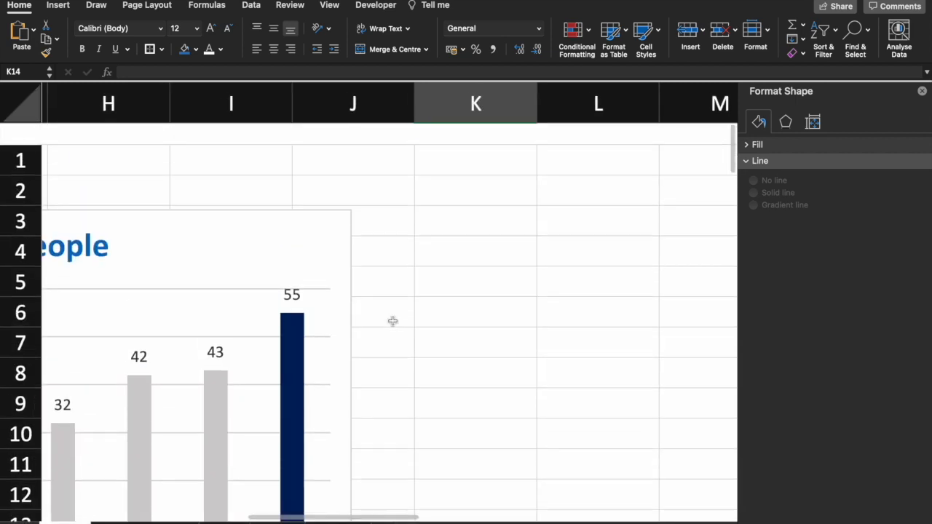
scroll(391, 326, down, 2)
scroll(391, 325, up, 1)
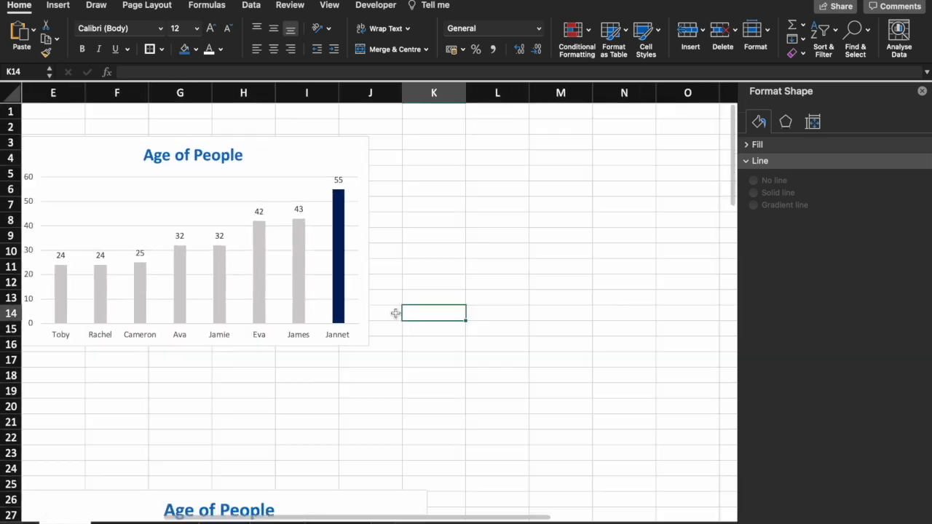
click(413, 215)
click(58, 5)
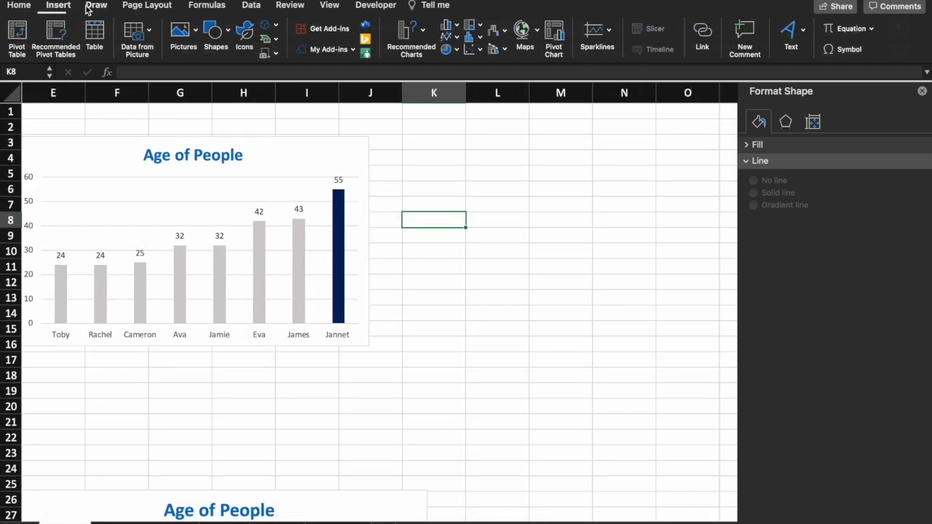
click(216, 33)
click(344, 73)
drag(436, 175, 515, 368)
click(561, 360)
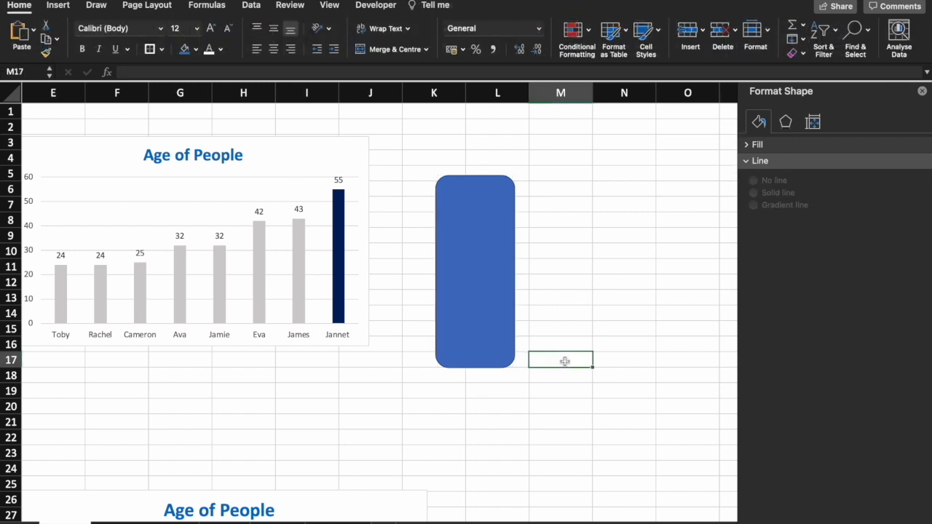
Fill the rounded rectangle with light grey and remove its outline
click(499, 268)
click(232, 30)
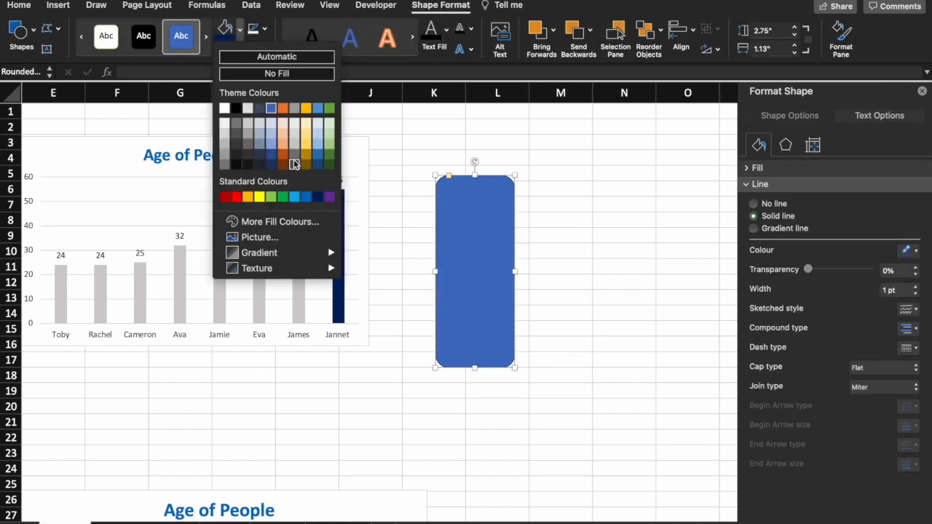
click(248, 125)
click(264, 30)
click(324, 69)
click(431, 172)
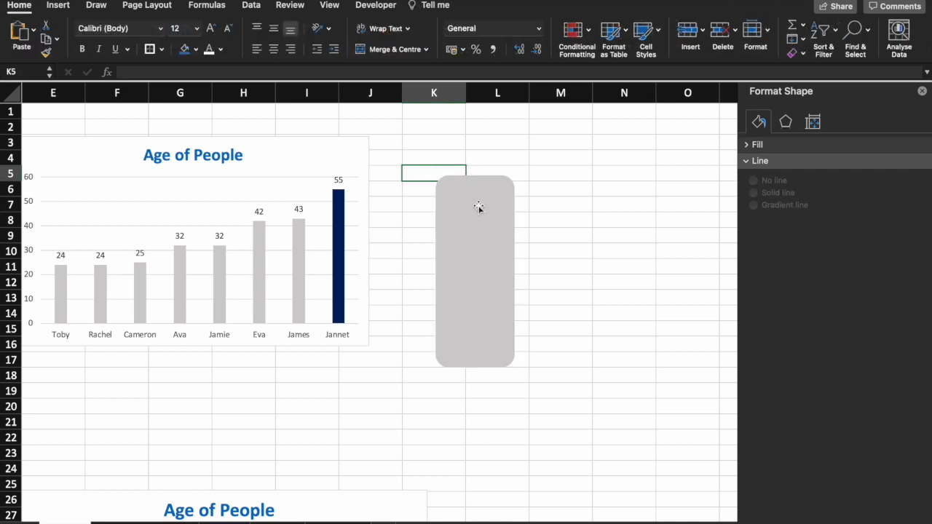
Copy the grey rounded rectangle onto all bars of the upper chart, and recolour the rectangle itself dark red
click(477, 207)
click(419, 204)
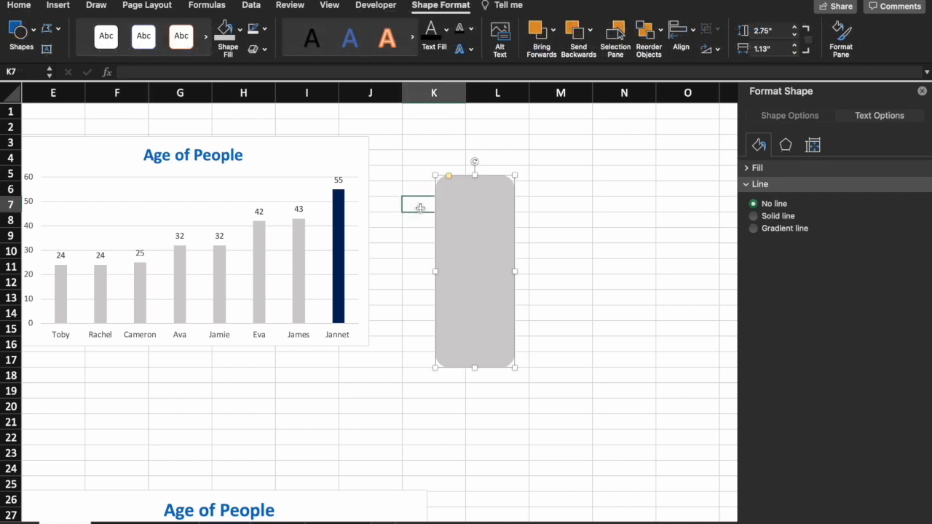
click(341, 217)
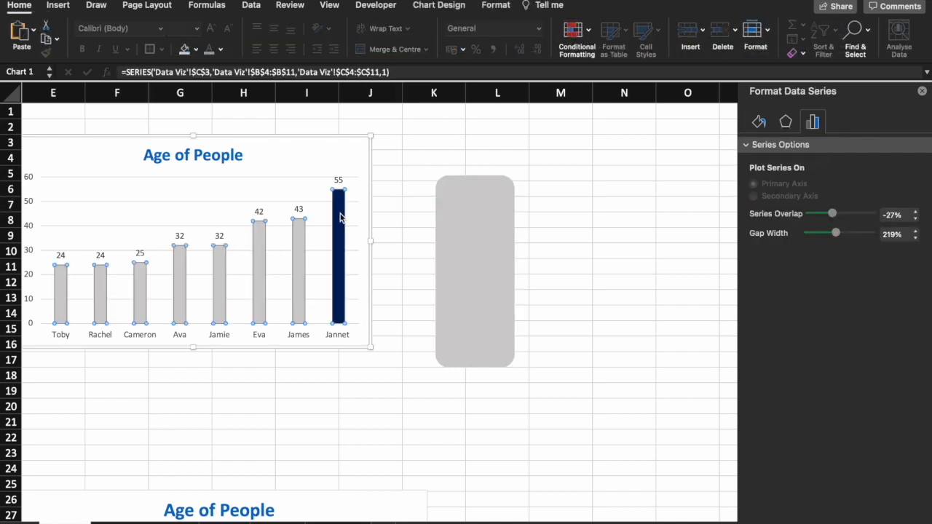
click(386, 204)
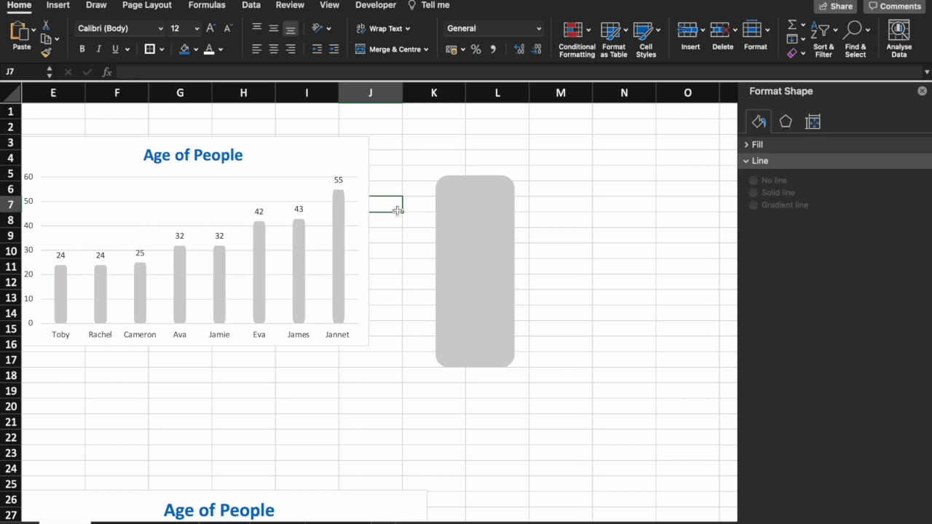
click(554, 214)
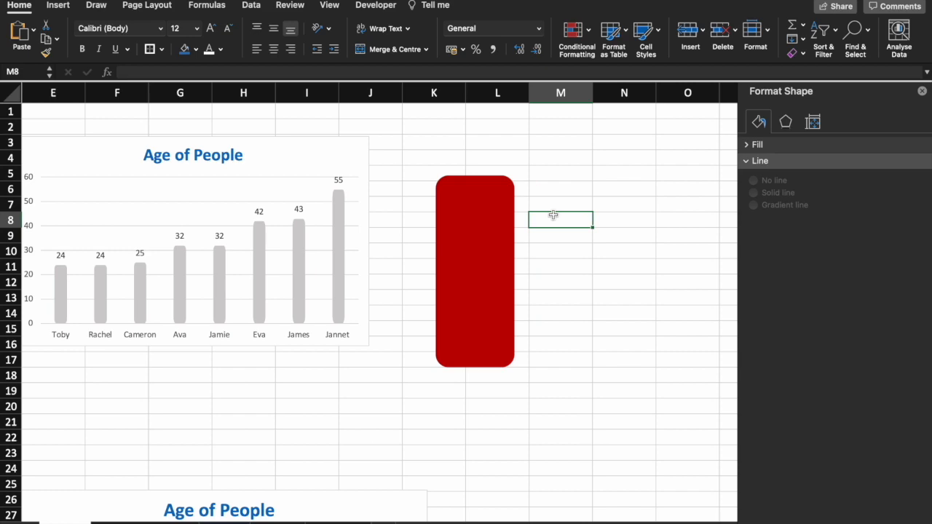
Compare the default Occurance pie chart with the formatted pie chart, its formatting notes and the Occurance column chart
scroll(554, 215, down, 15)
scroll(554, 215, left, 5)
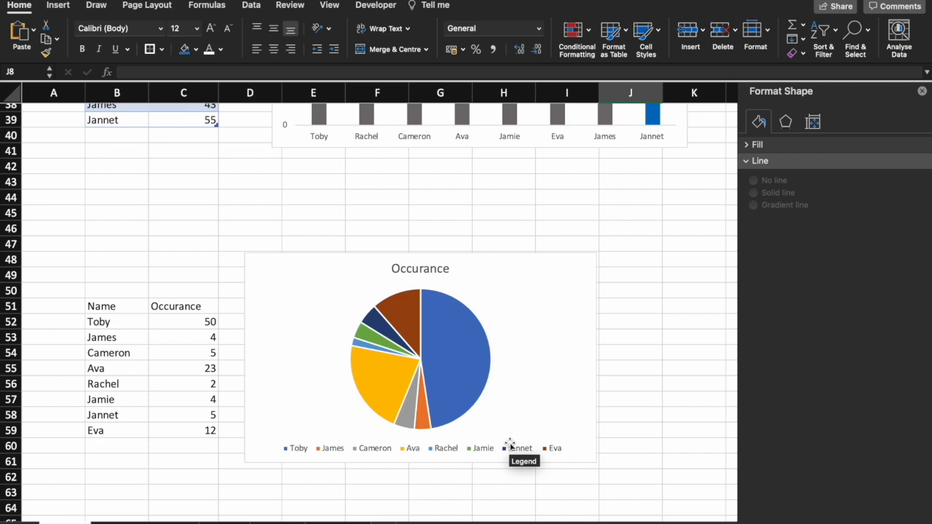
scroll(510, 445, down, 8)
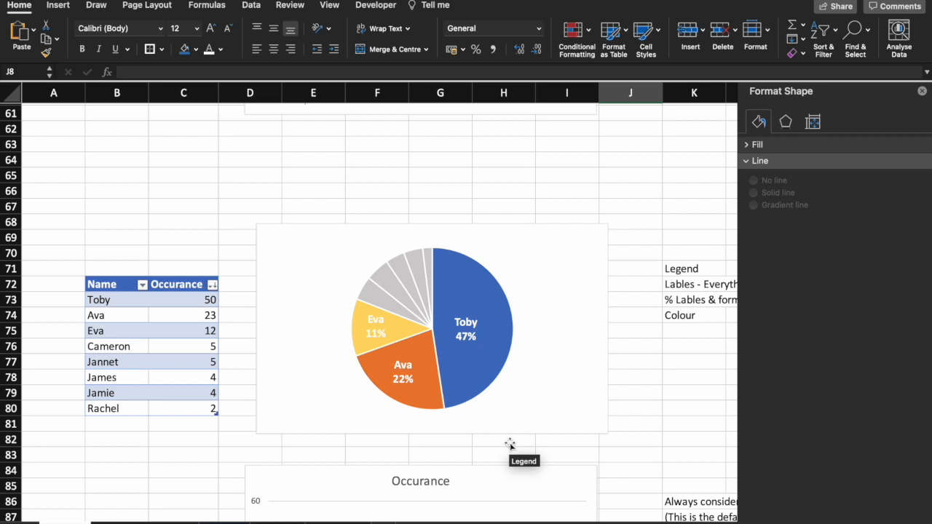
scroll(510, 445, right, 3)
scroll(510, 445, down, 1)
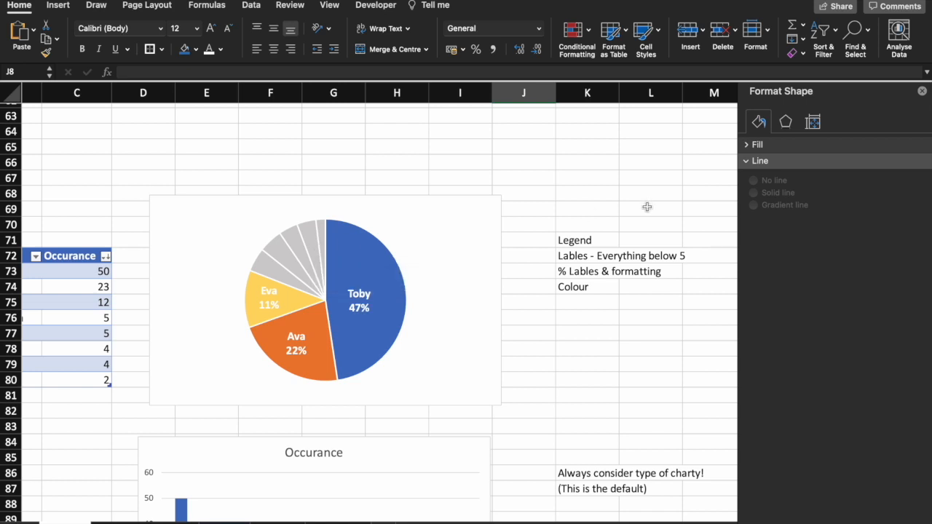
scroll(647, 207, up, 6)
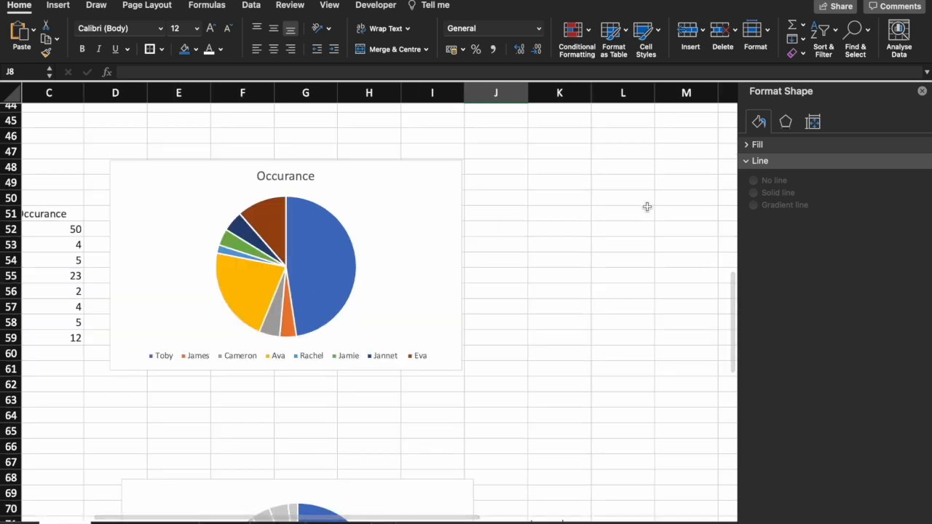
scroll(647, 207, down, 5)
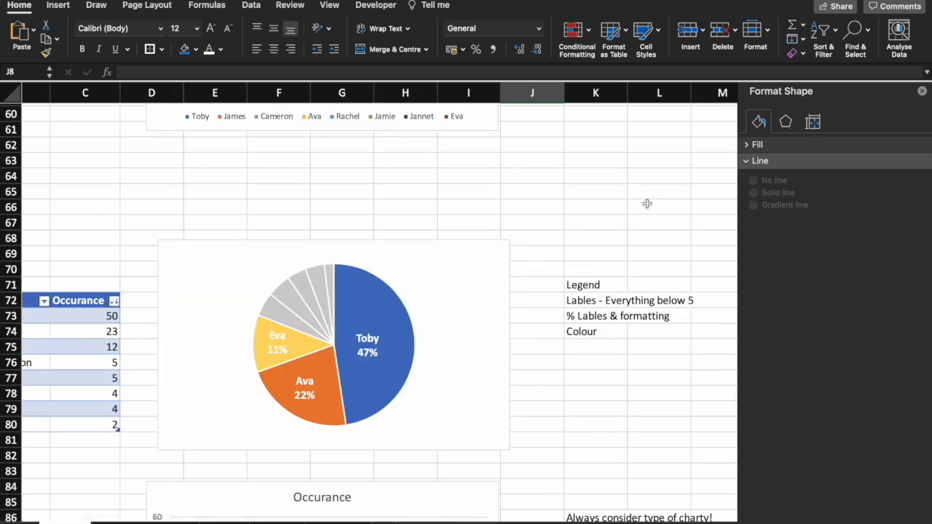
scroll(648, 203, down, 4)
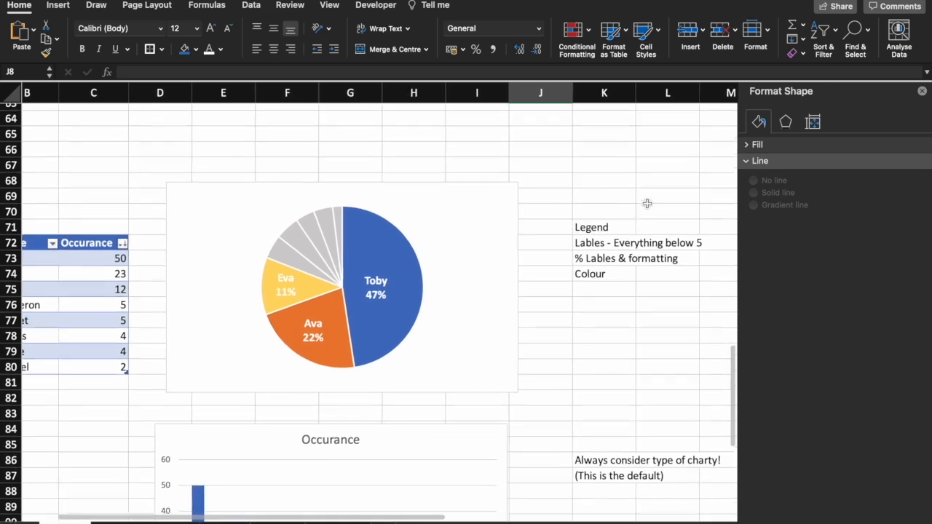
scroll(647, 204, down, 2)
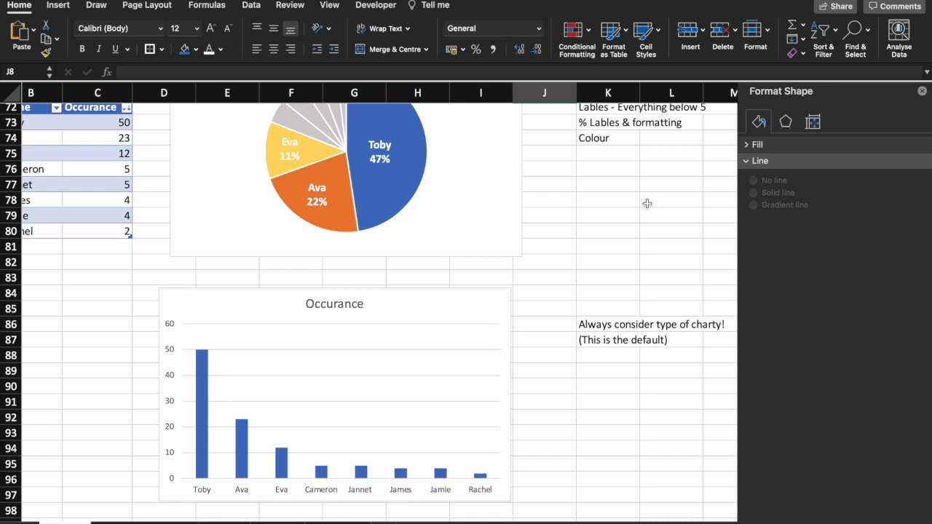
click(634, 220)
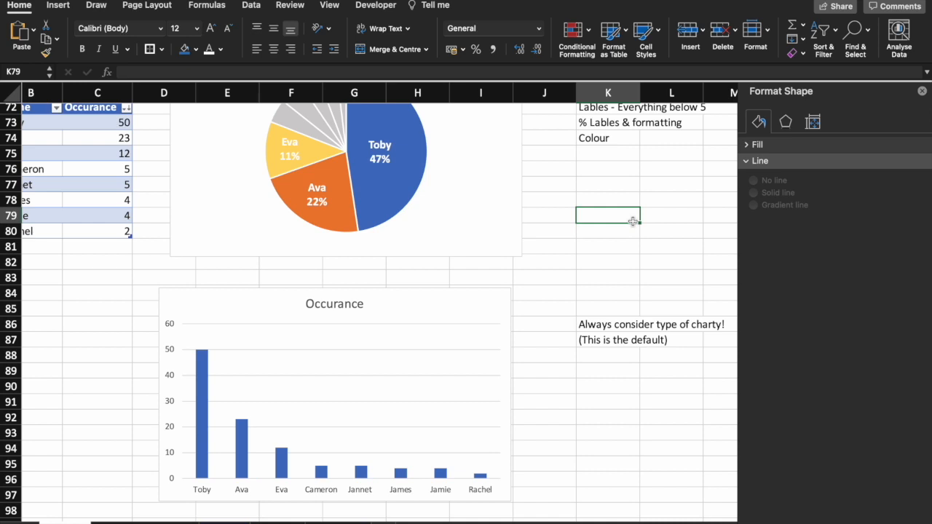
scroll(634, 221, down, 5)
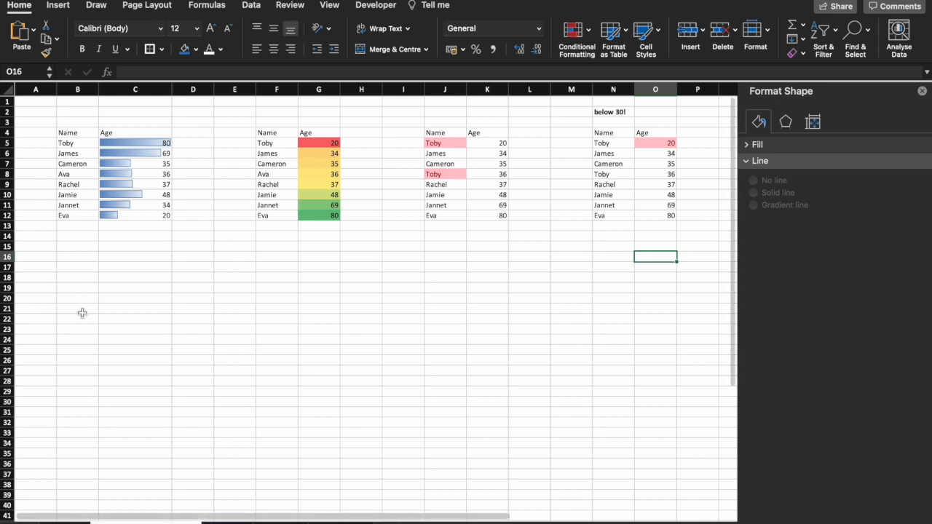
Apply solid blue data bars to the Age values in C5:C12
drag(145, 143, 146, 215)
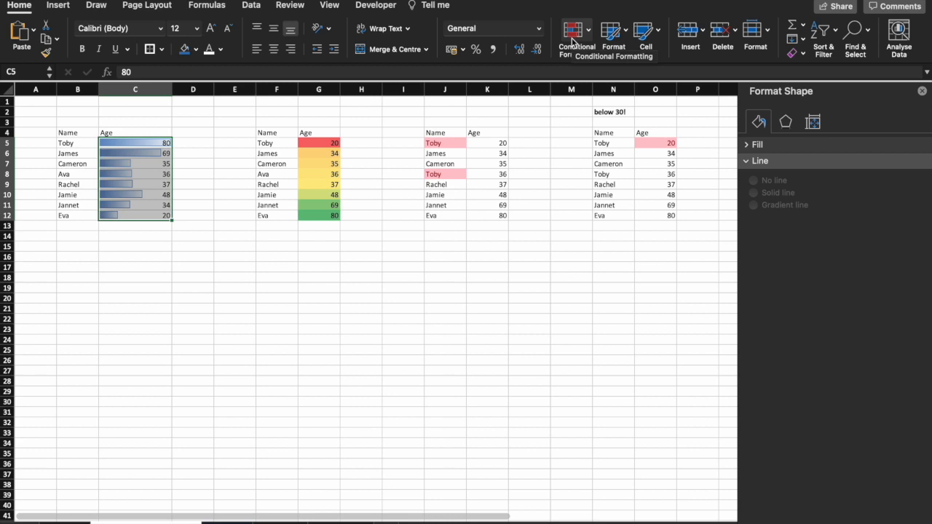
click(588, 35)
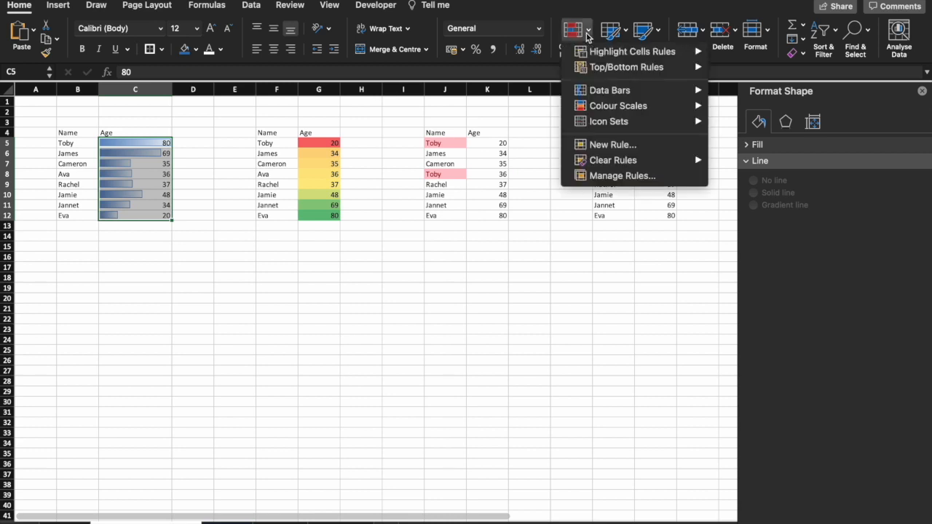
mouse_move(616, 89)
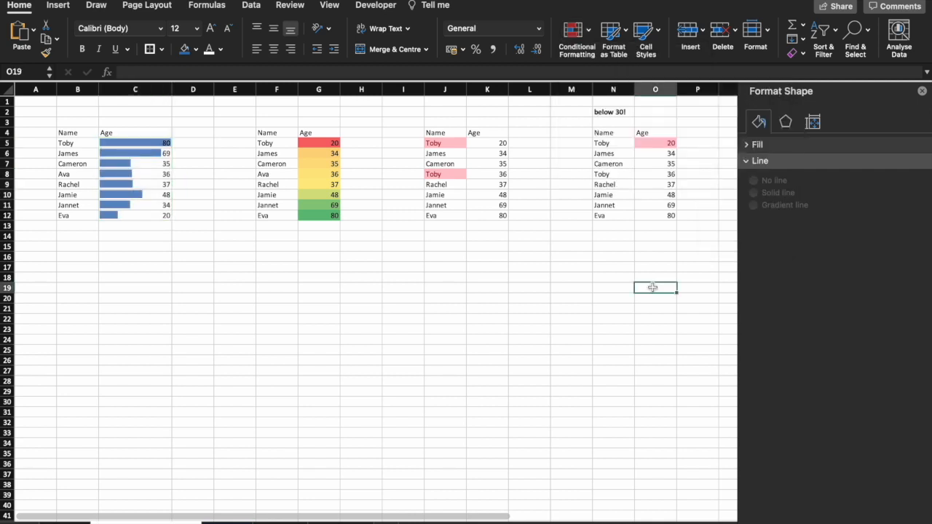
Change the colour scale on the ages in G5:G12 to two colours, green for low values and yellow for high values
drag(319, 143, 320, 216)
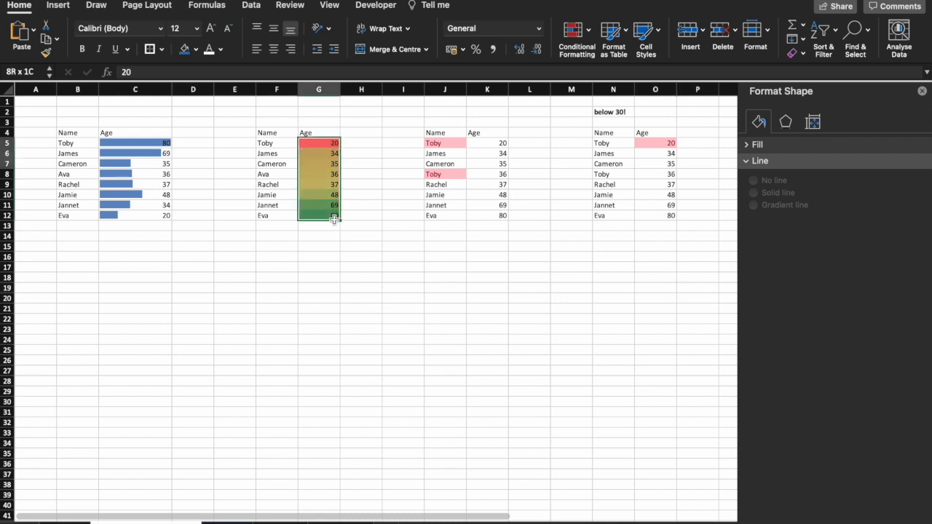
click(573, 29)
mouse_move(617, 105)
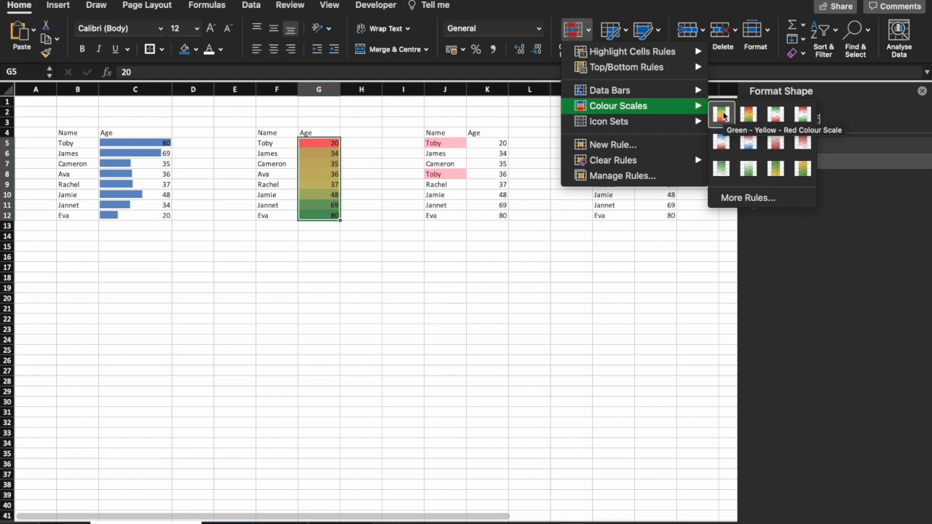
click(801, 166)
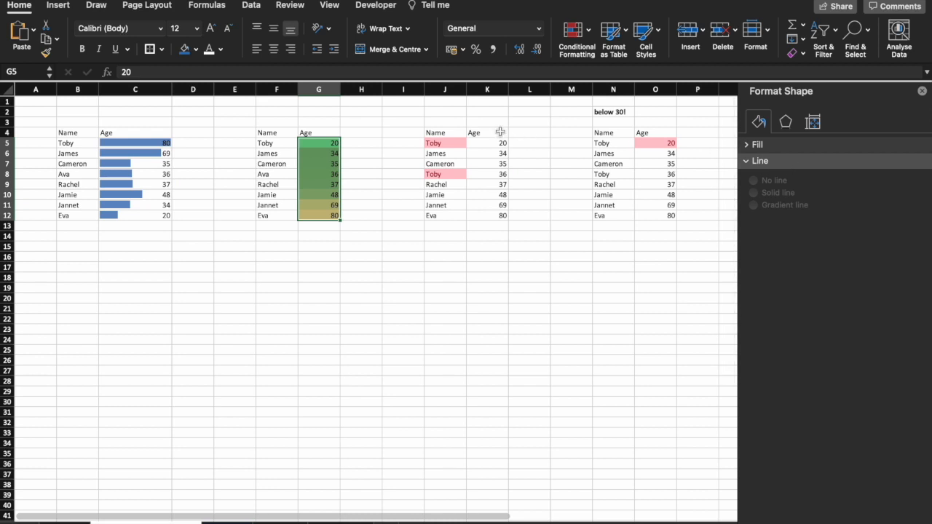
drag(448, 143, 450, 215)
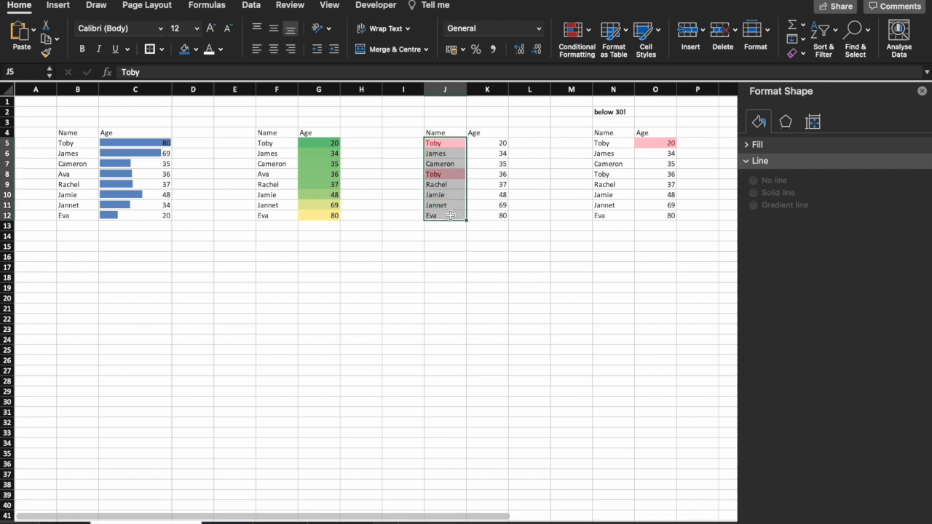
click(573, 33)
mouse_move(593, 69)
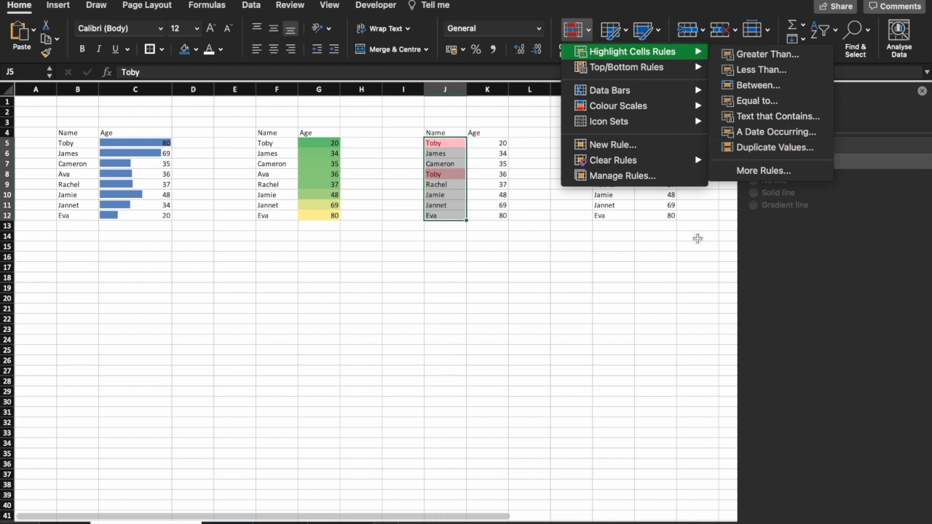
click(698, 239)
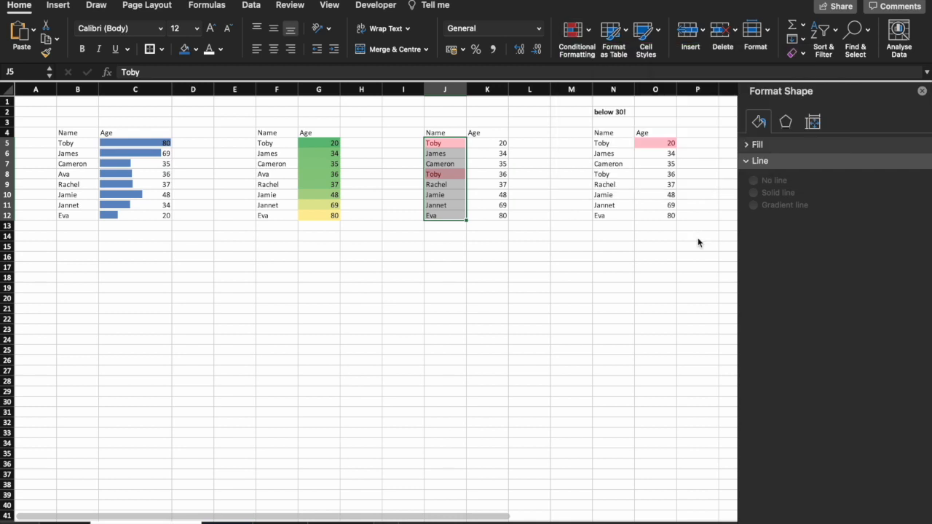
Add a conditional formatting rule to O4:O12 that gives values less than 60 a light red fill with dark red text
drag(659, 133, 667, 217)
click(588, 30)
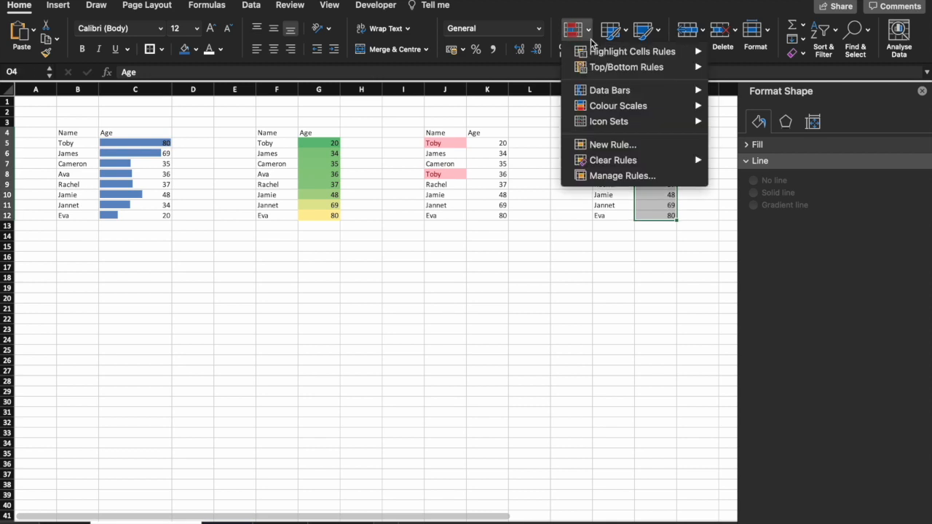
click(750, 70)
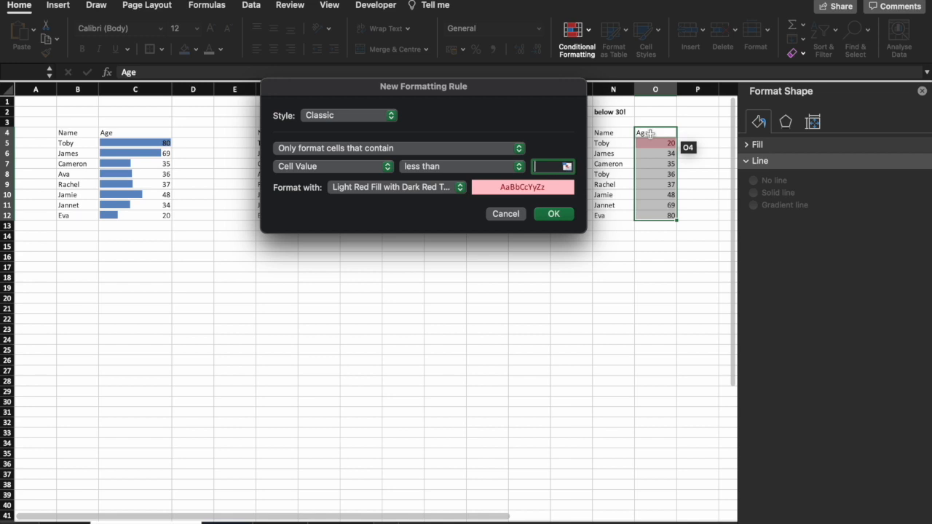
text(60)
click(554, 214)
click(547, 235)
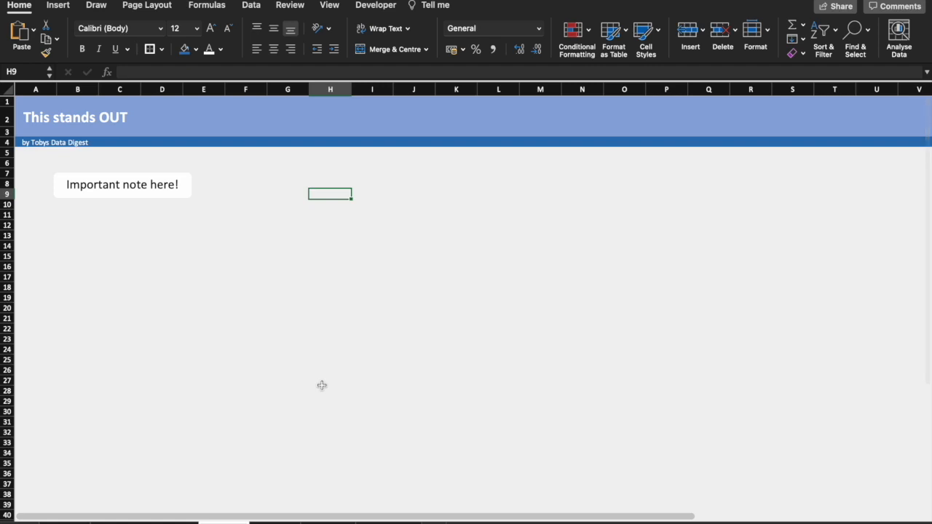
Fill every cell of the "This stands OUT" sheet with light grey
scroll(322, 385, down, 20)
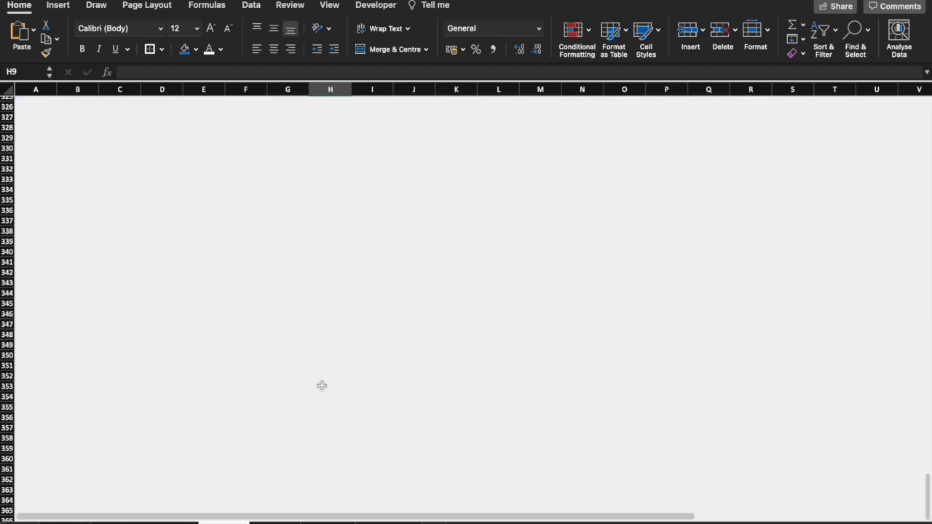
scroll(321, 386, up, 20)
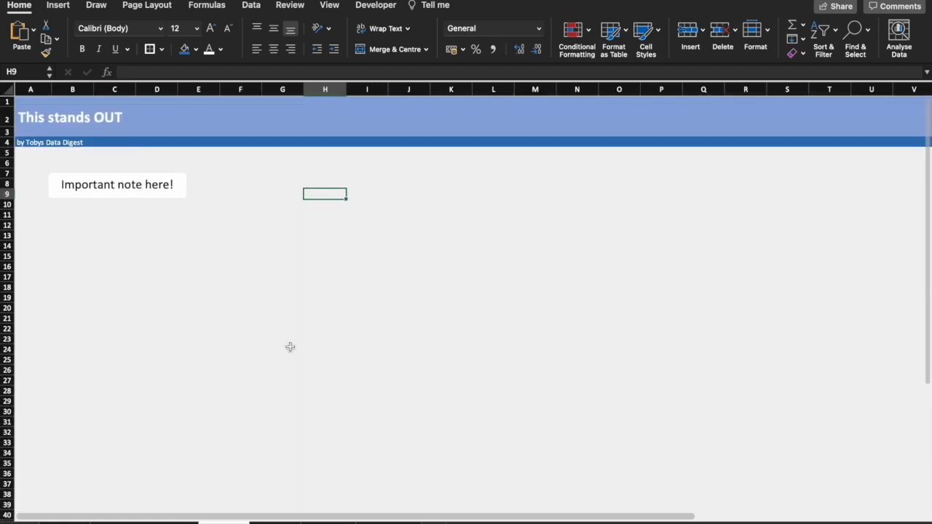
click(9, 89)
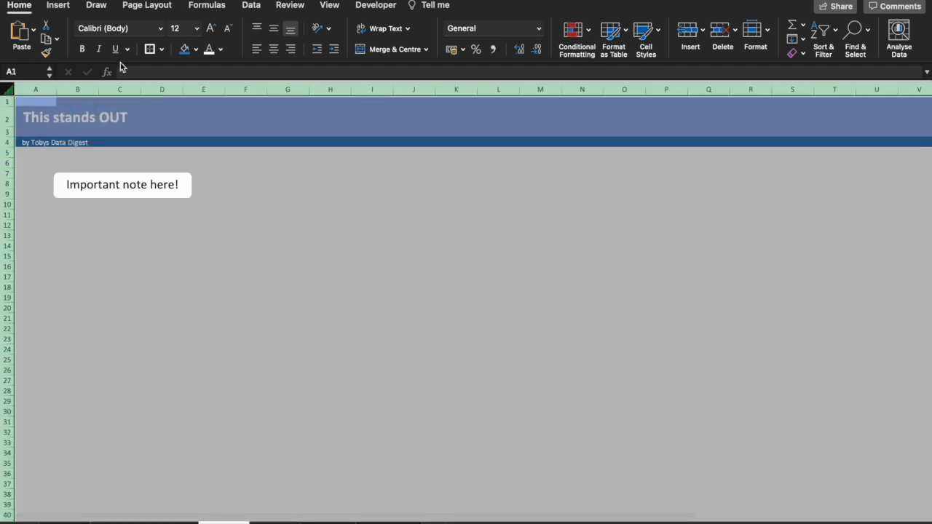
click(193, 49)
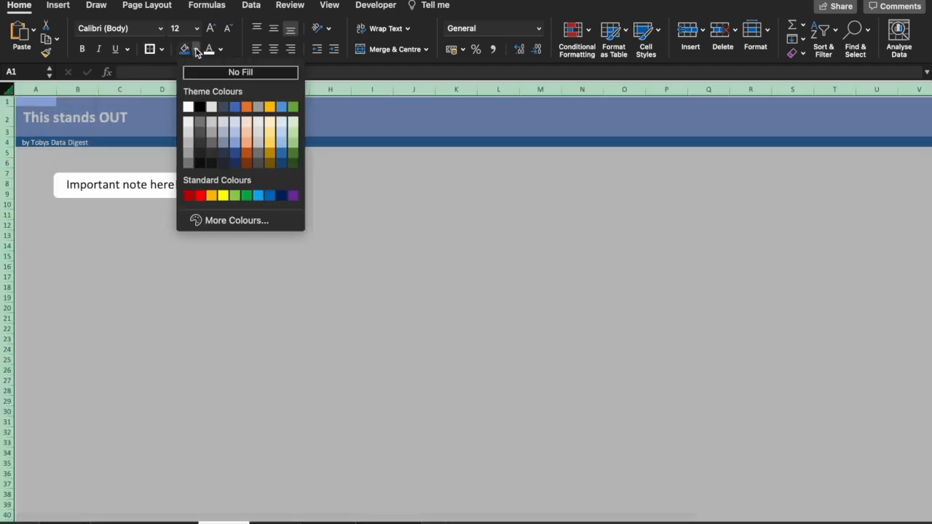
click(187, 123)
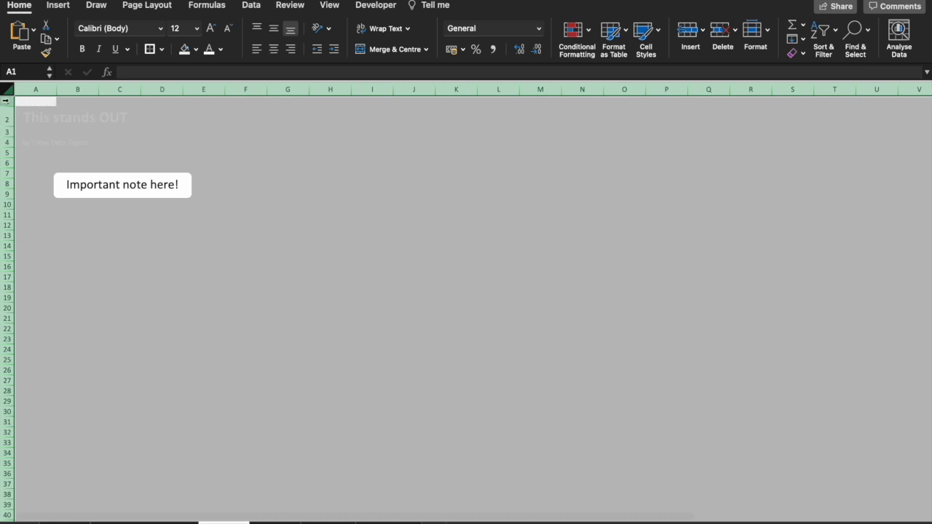
Fill title rows 1 to 3 with light blue and subtitle row 4 with dark green
drag(6, 100, 6, 135)
click(194, 49)
click(282, 145)
click(6, 142)
click(193, 48)
click(295, 175)
click(309, 212)
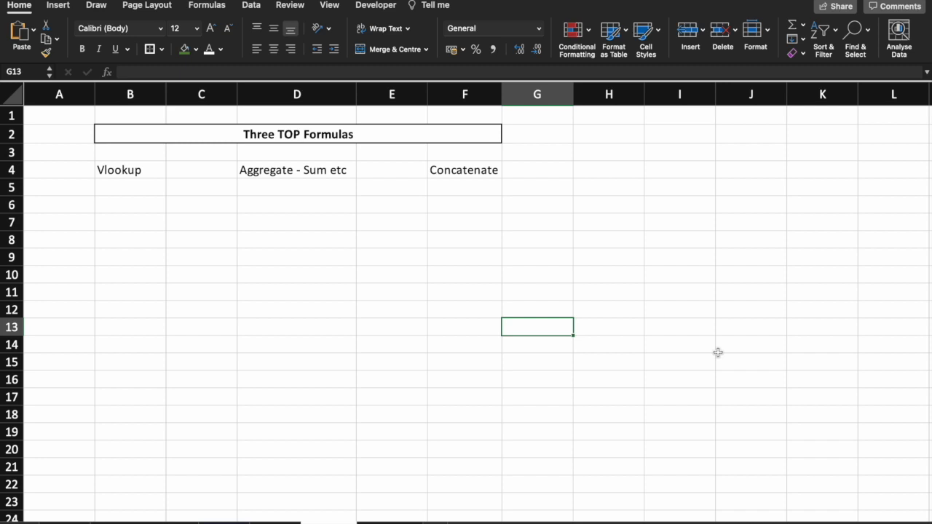
click(599, 275)
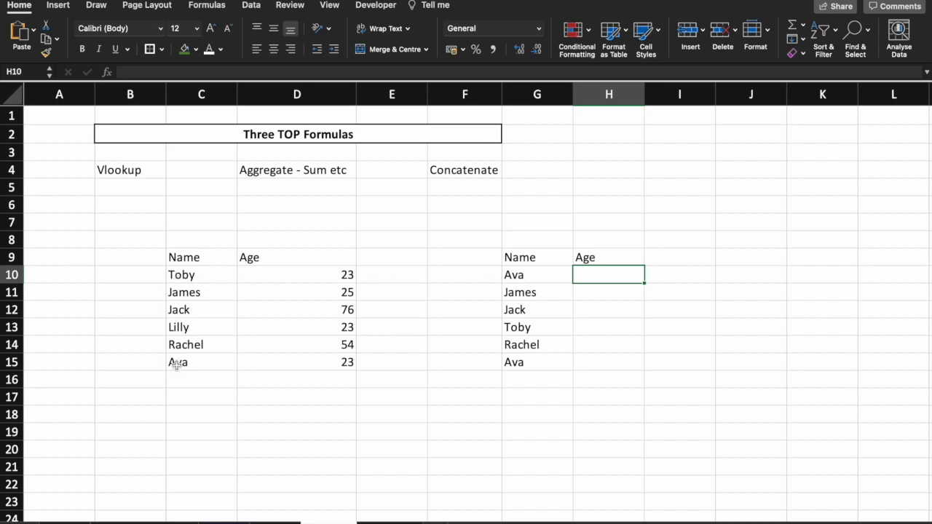
text(23)
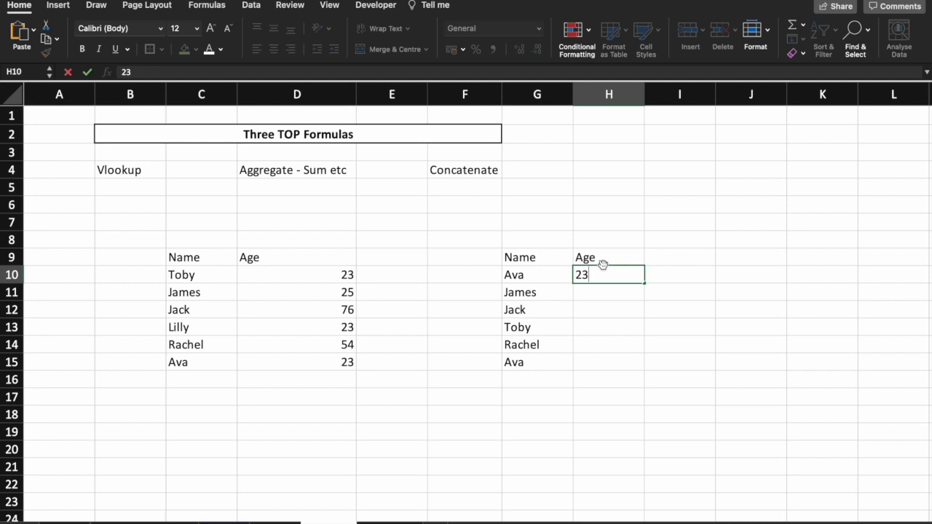
key(BackSpace)
key(BackSpace)
Enter =VLOOKUP(G10,C9:D15,2,FALSE) in H10 and fill the formula down to H15
text(=vl)
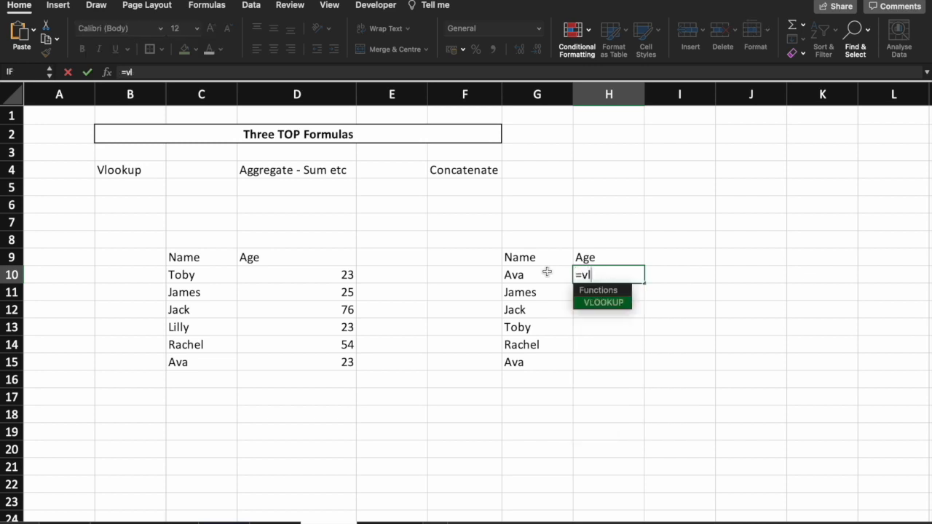
key(Tab)
click(547, 271)
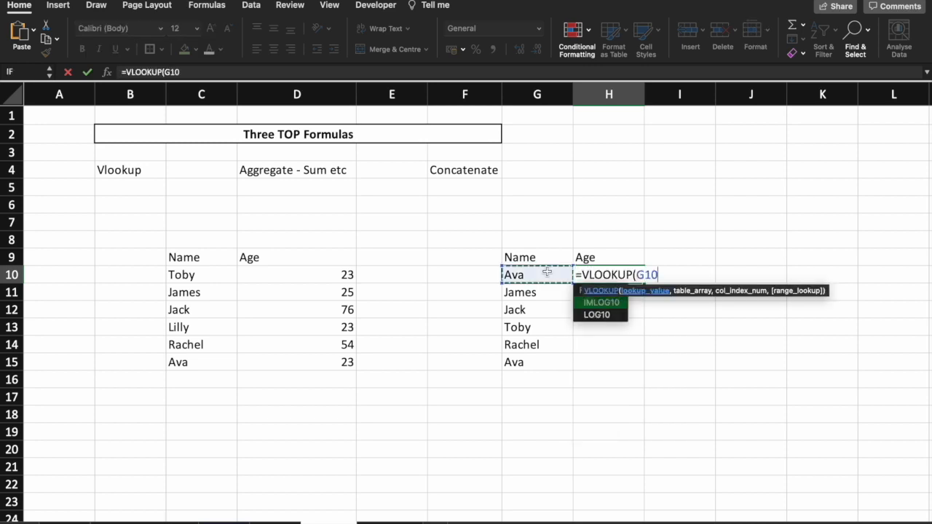
text(,)
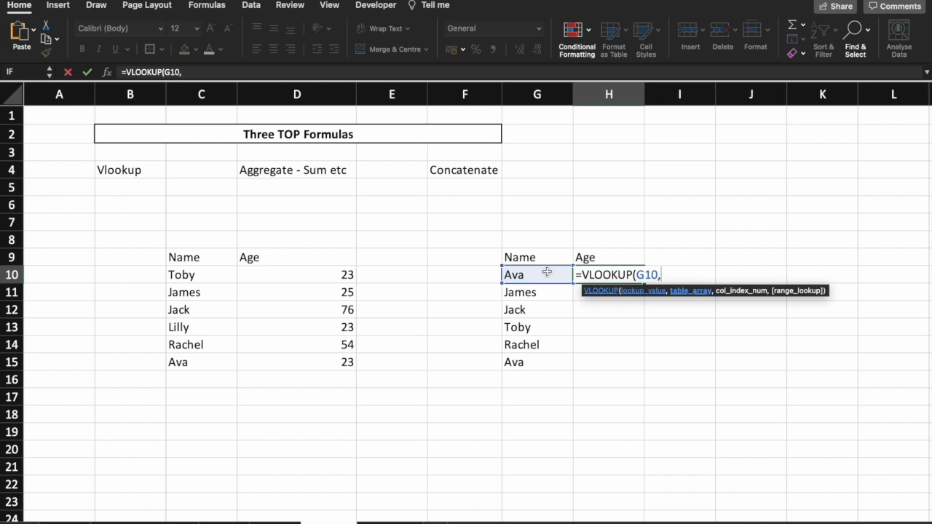
click(198, 258)
drag(198, 258, 288, 362)
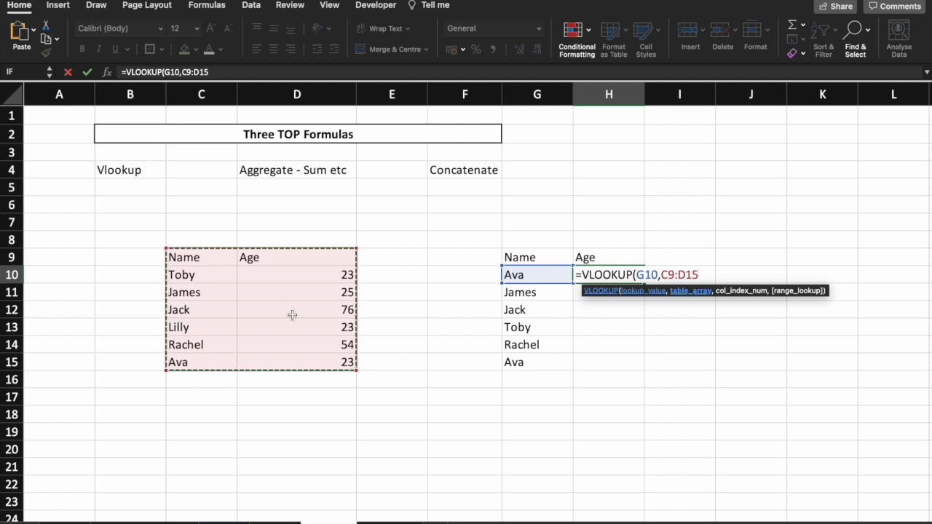
text(,2)
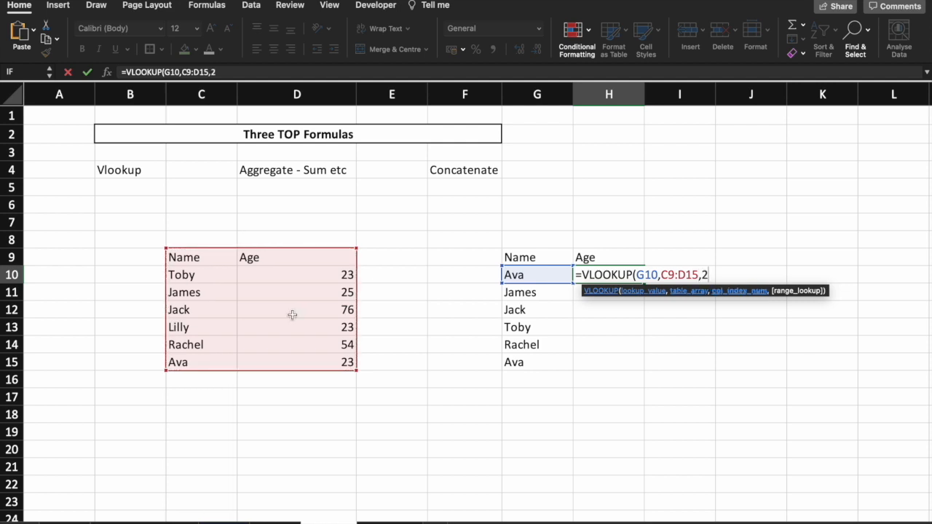
text(,false))
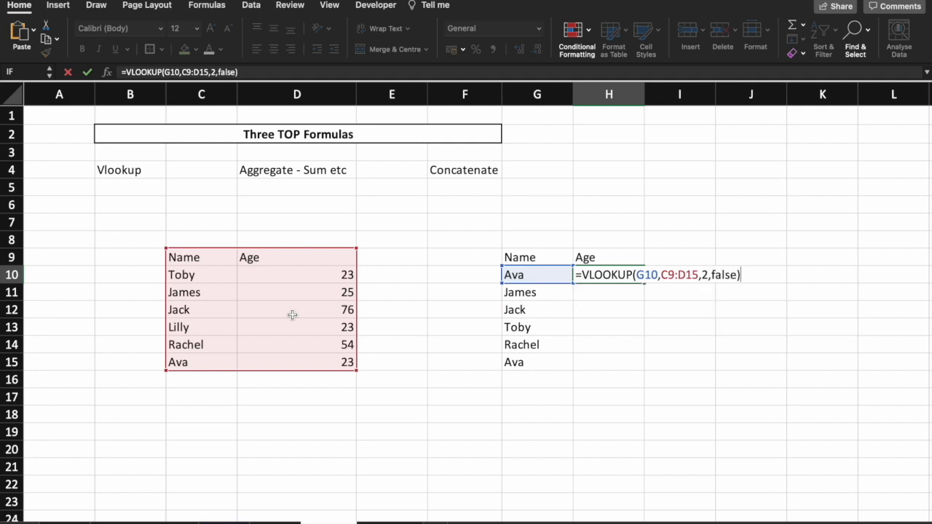
key(Return)
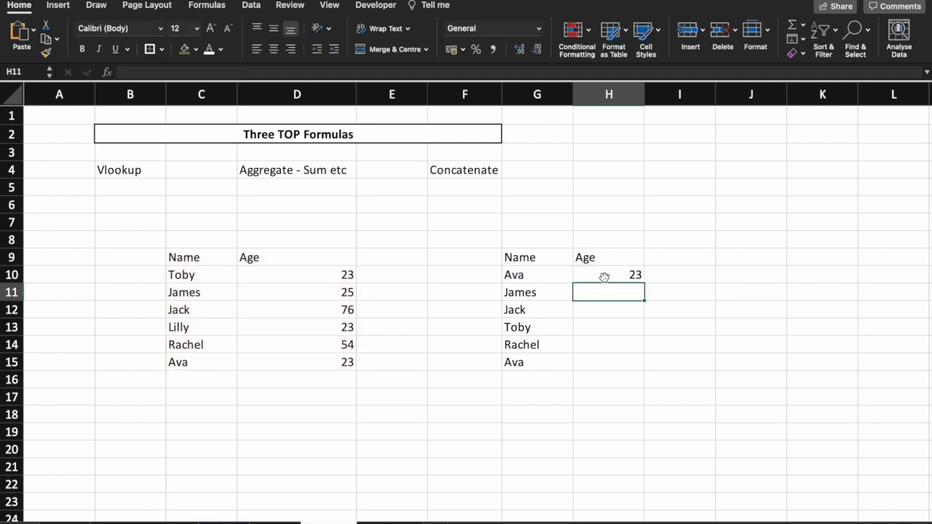
click(605, 277)
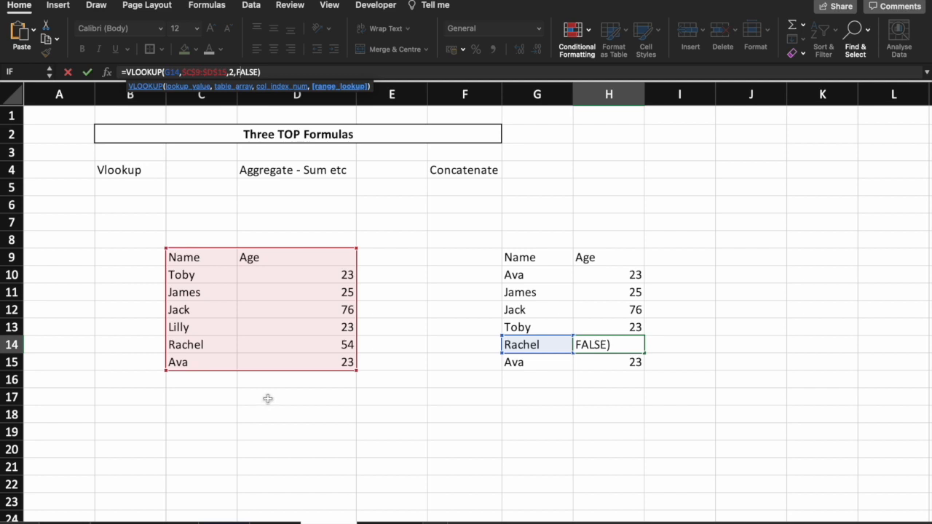
Total the ages in D10:D15 with SUM in D17, and find their maximum with MAX in D18
click(268, 398)
text(=SUM()
drag(318, 276, 318, 359)
key(Return)
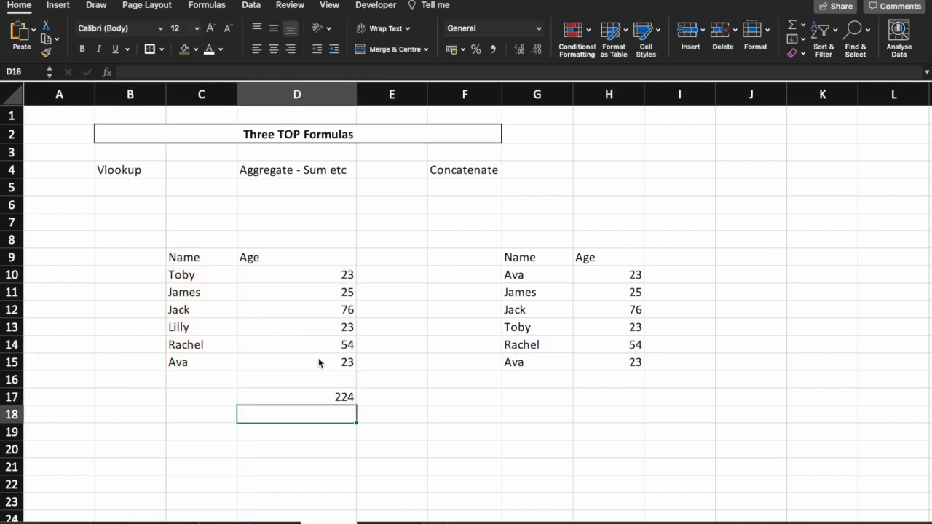
text(=MAX()
drag(318, 276, 319, 362)
key(Return)
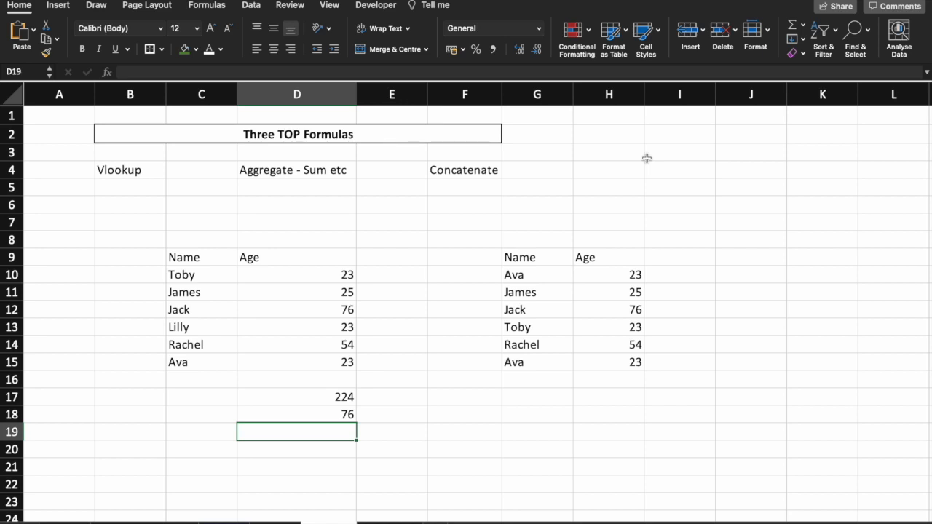
Enter a first name in I1 and the word Digest in J1
click(695, 114)
text(Toby)
key(Tab)
text(Digest)
key(Tab)
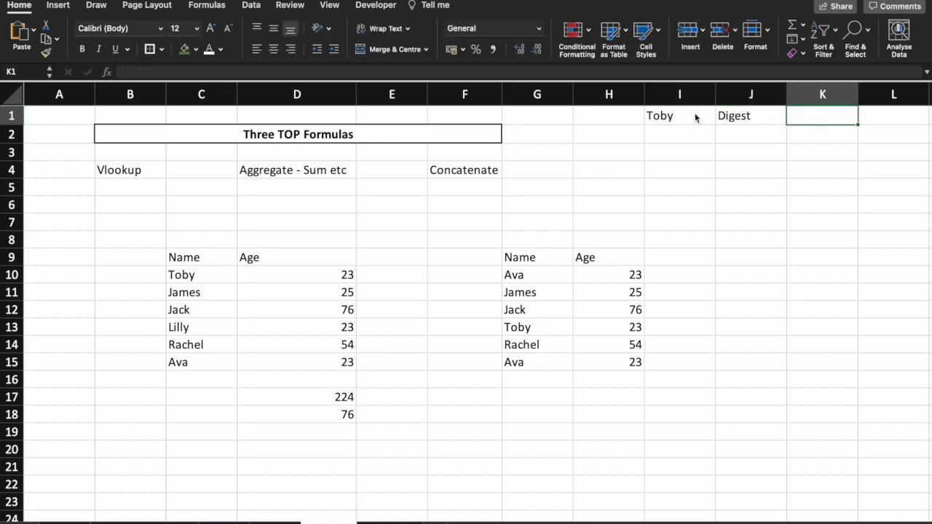
Join the texts of I1 and J1 in K1 with =CONCAT(I1,J1), and inspect the resulting formula
text(=CONCAT()
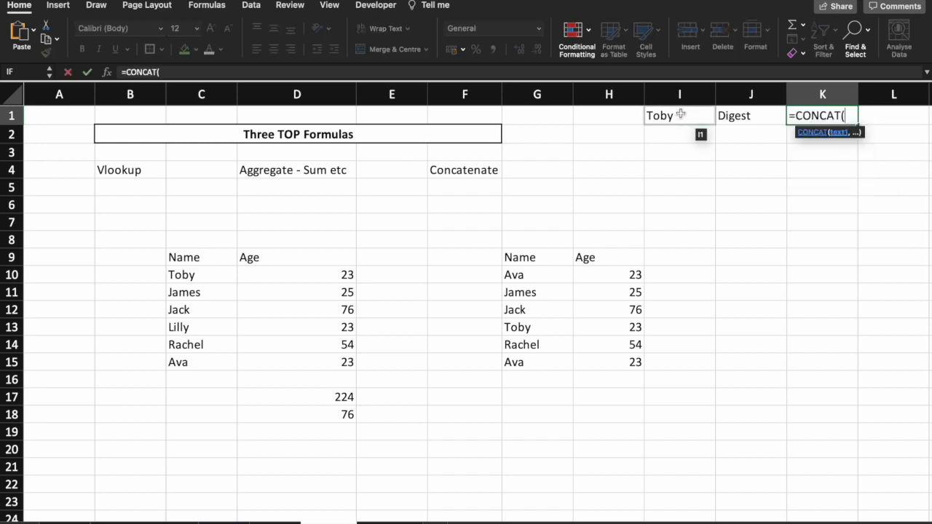
click(680, 115)
text(,)
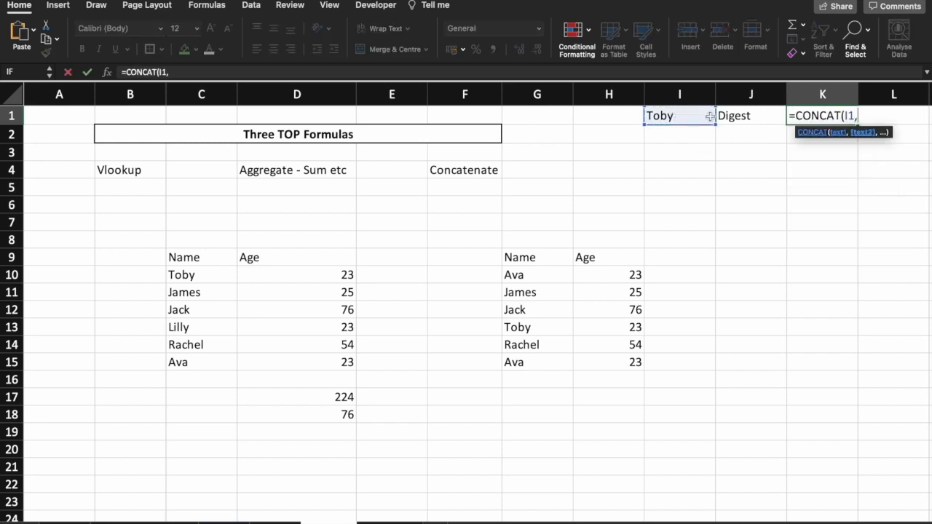
click(734, 116)
key(Return)
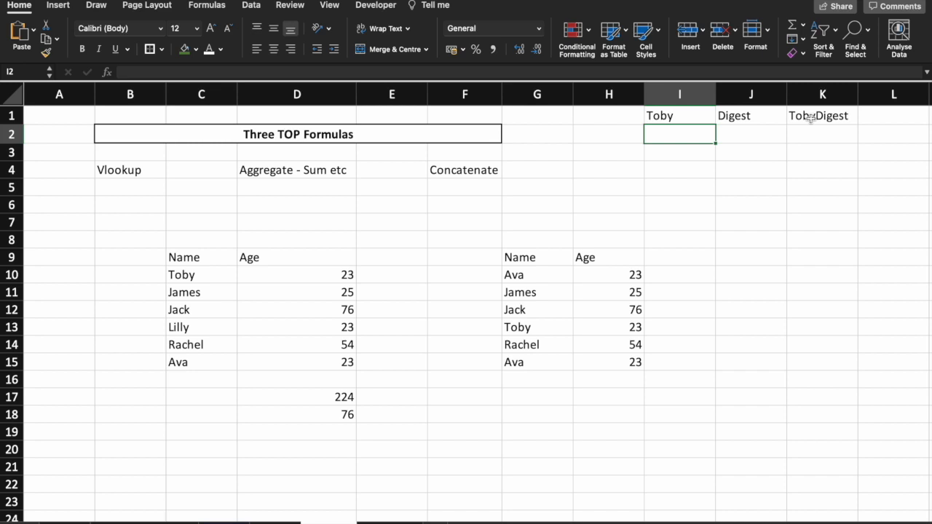
click(811, 117)
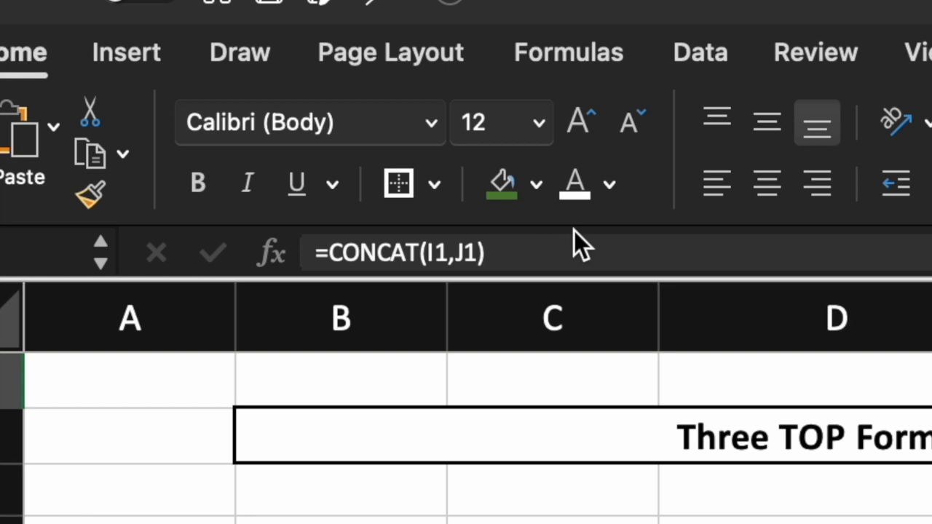
Add a space between the joined texts in K1 by changing the formula to =CONCAT(I1," ",J1)
click(456, 252)
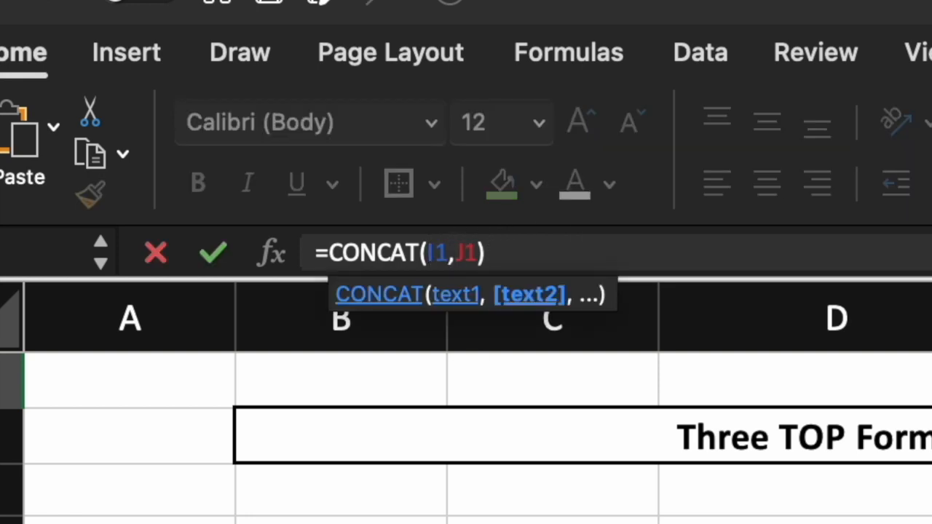
text(" )
text(",)
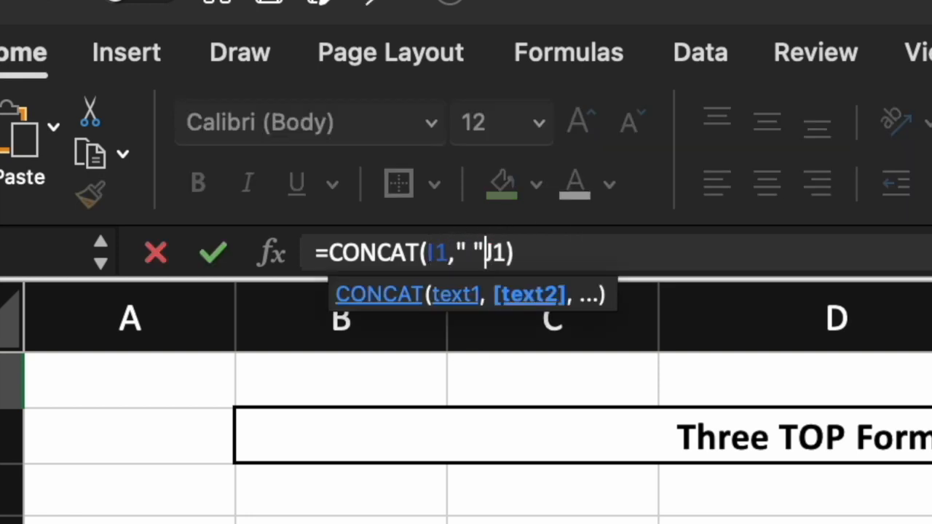
key(Return)
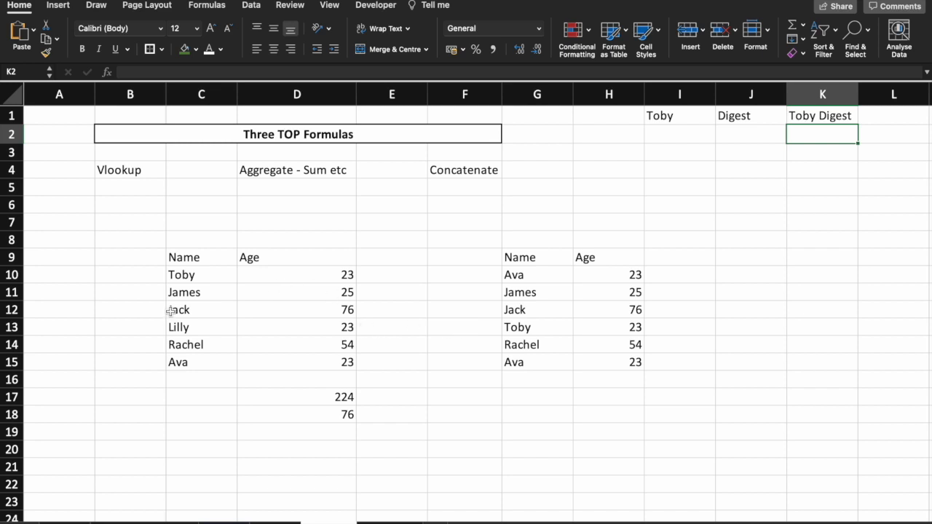
Clear the names in C12:C15 to test the dependent VLOOKUP results, and undo the deletion
drag(179, 310, 180, 358)
key(Delete)
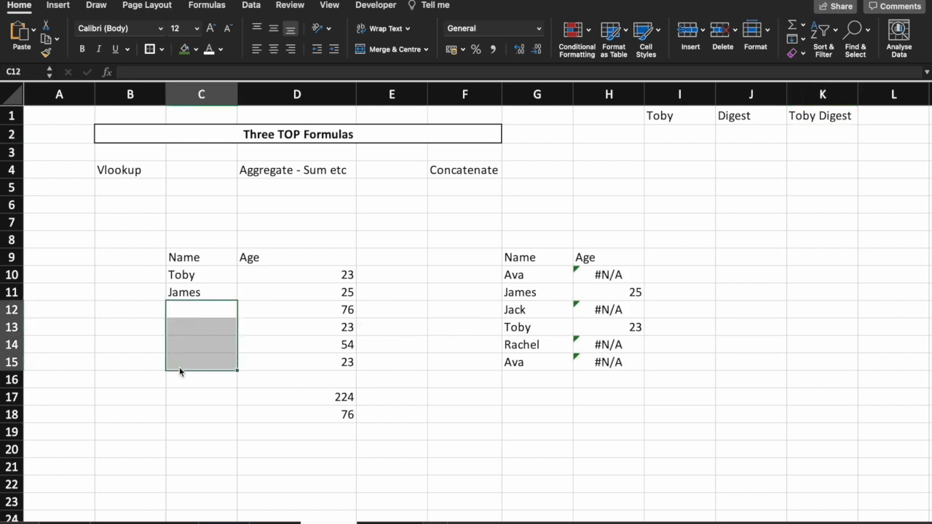
key(super+z)
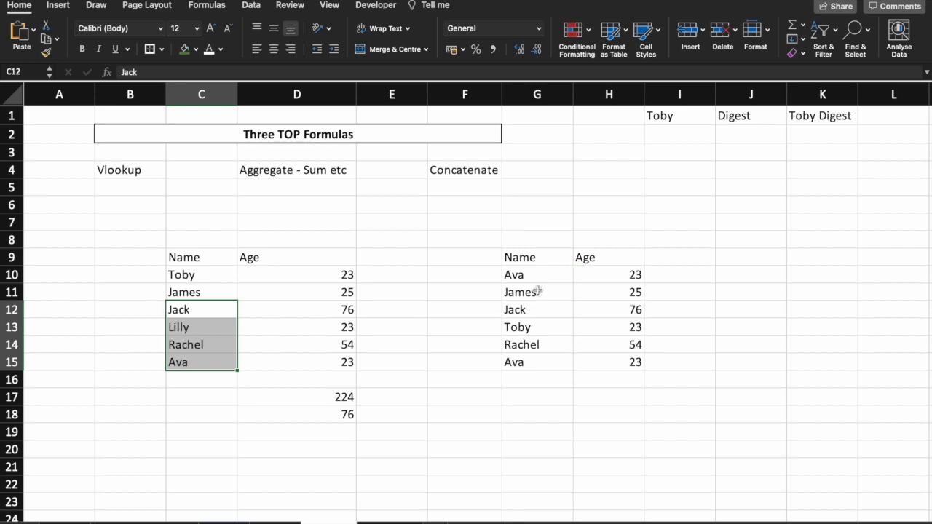
Replace the VLOOKUP formulas in H10:H15 with their values by copying and pasting the range over itself as values
drag(609, 275, 609, 362)
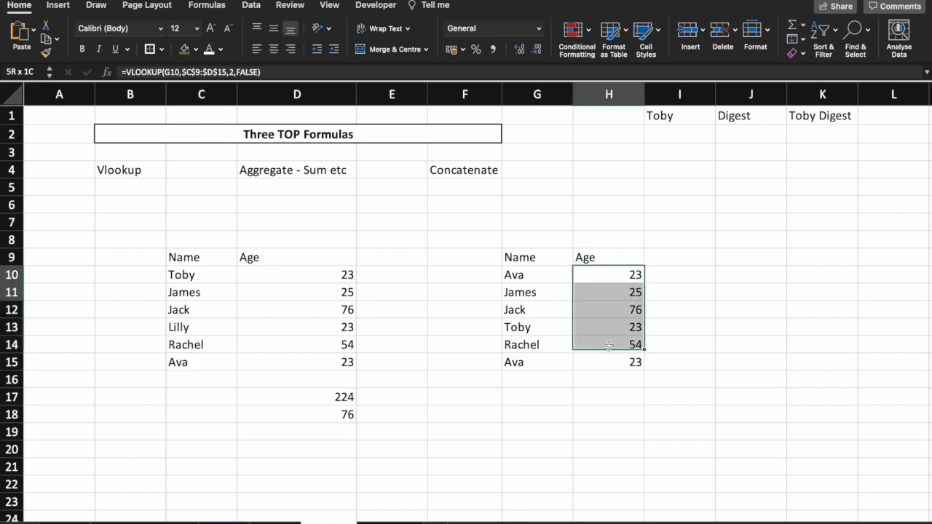
key(super+c)
click(33, 30)
click(58, 192)
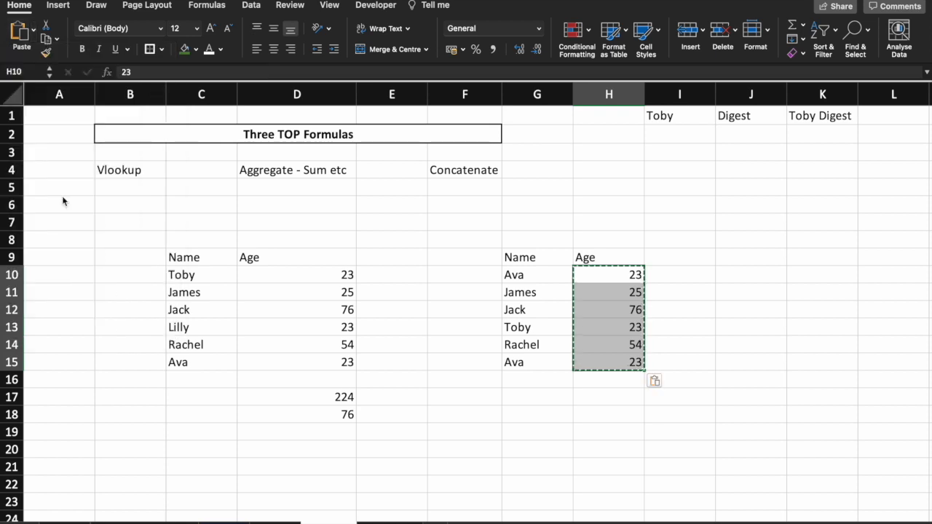
Clear the source name and age table together with its totals in B8:D18
click(130, 239)
drag(130, 240, 350, 408)
key(Delete)
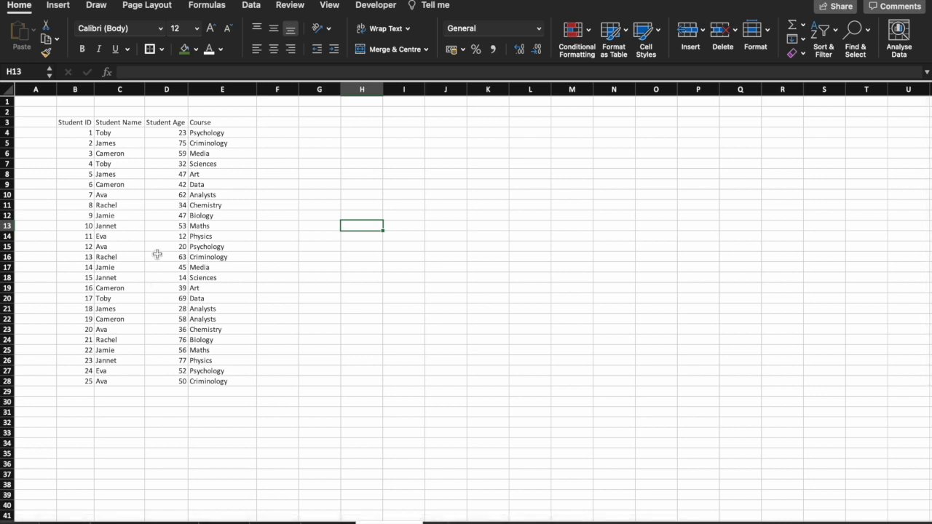
Create a pivot table from the student data in B3:E28, placed at cell O9 of the existing worksheet
click(156, 233)
key(super+a)
click(58, 6)
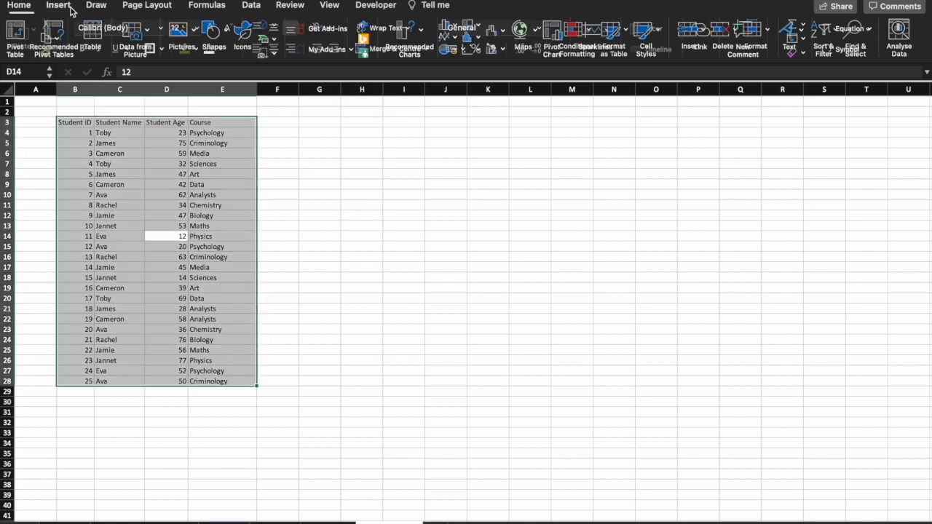
click(18, 40)
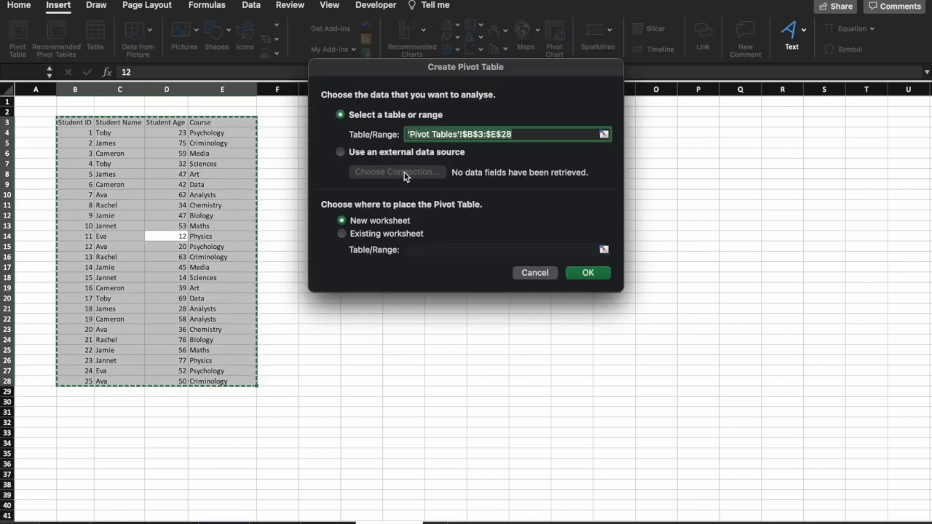
click(403, 234)
click(656, 181)
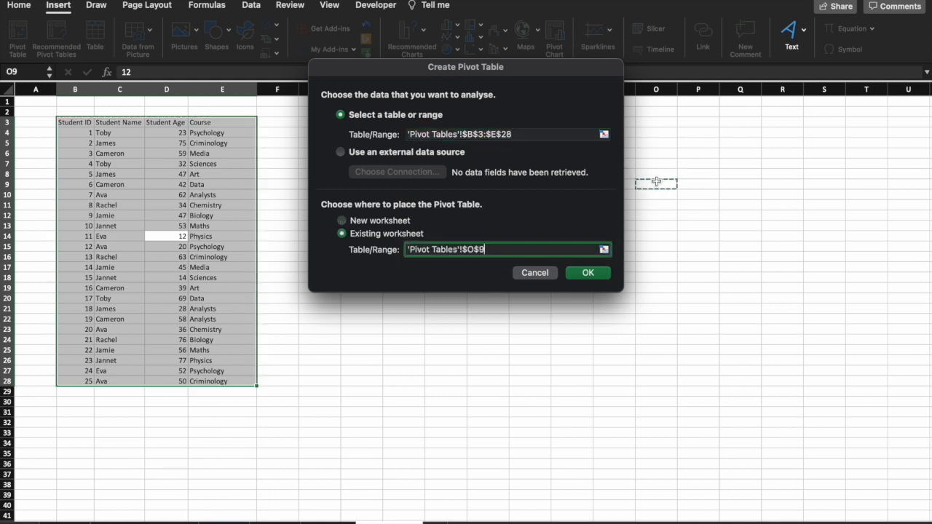
key(Return)
Add Student ID to the pivot table's values and summarise it by Count
click(773, 149)
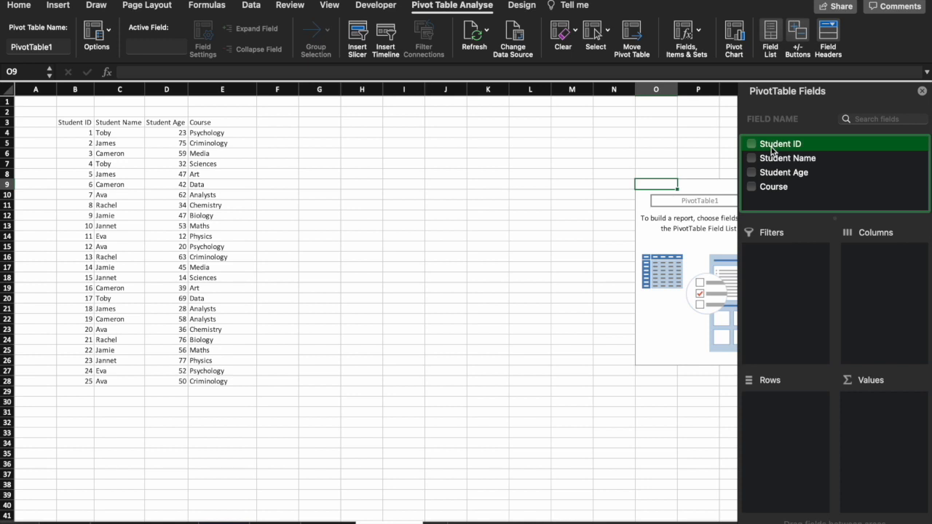
drag(773, 149, 877, 420)
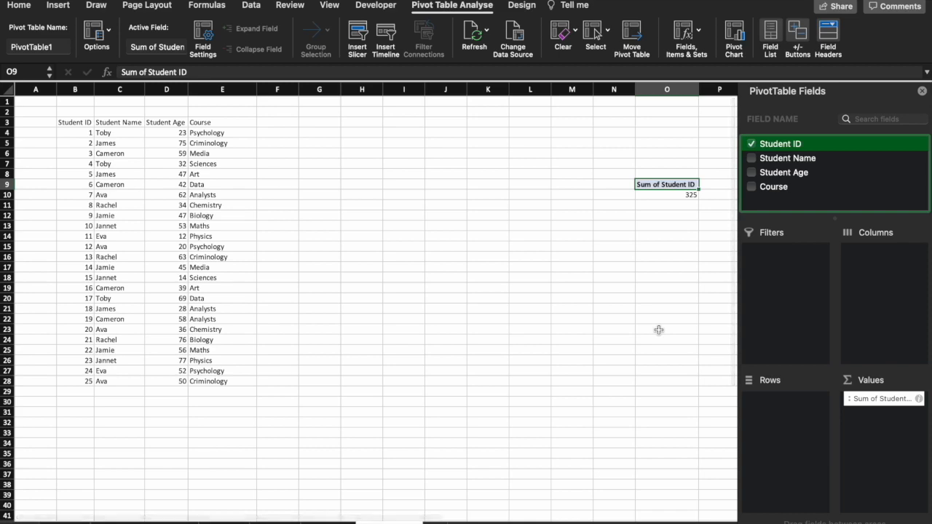
scroll(658, 330, right, 3)
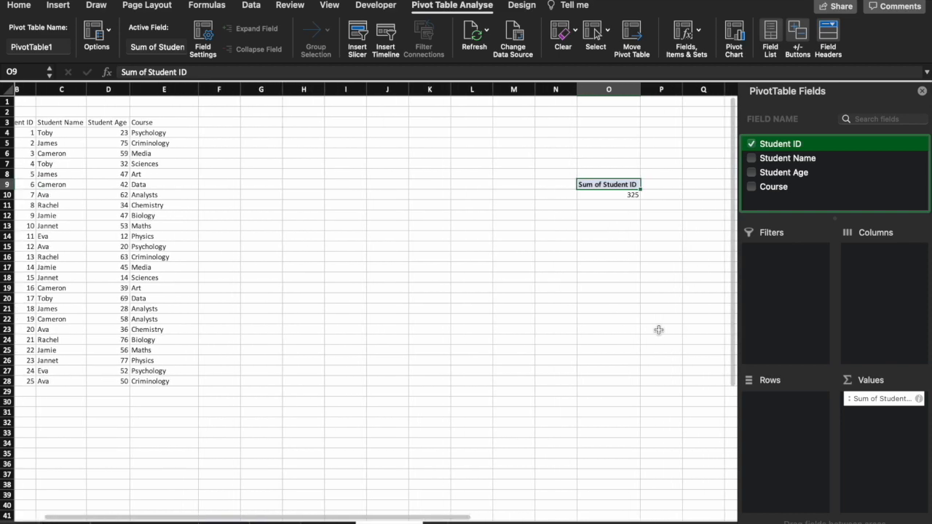
scroll(658, 330, left, 2)
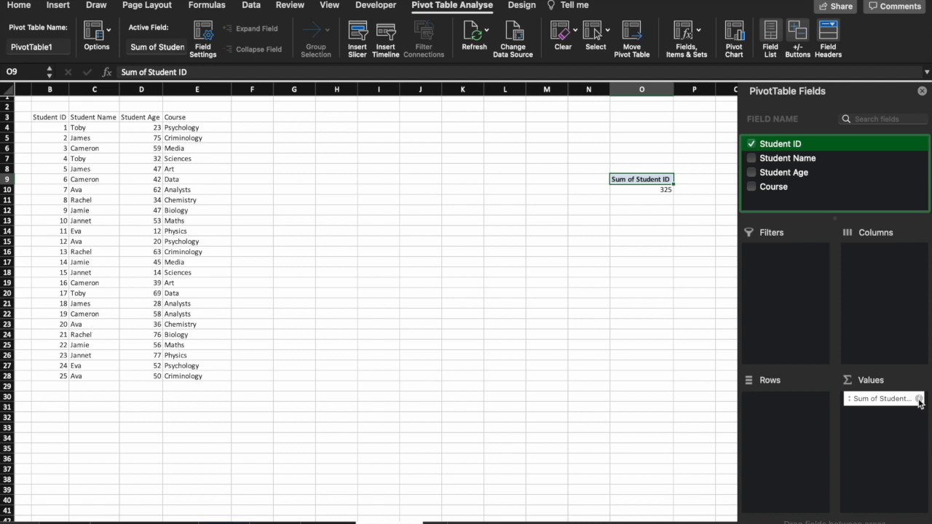
click(920, 400)
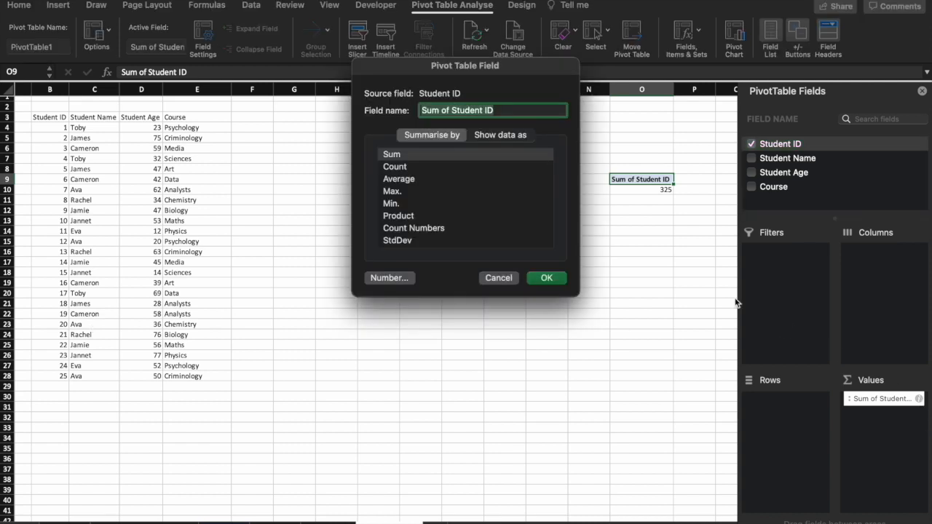
double_click(473, 166)
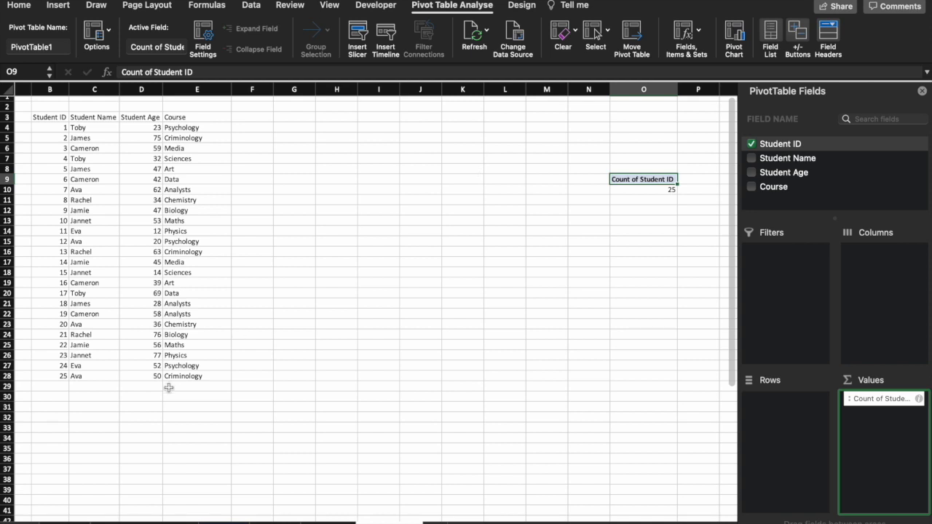
Try Student Age as the pivot table's row field, and replace it with Course
drag(811, 175, 764, 433)
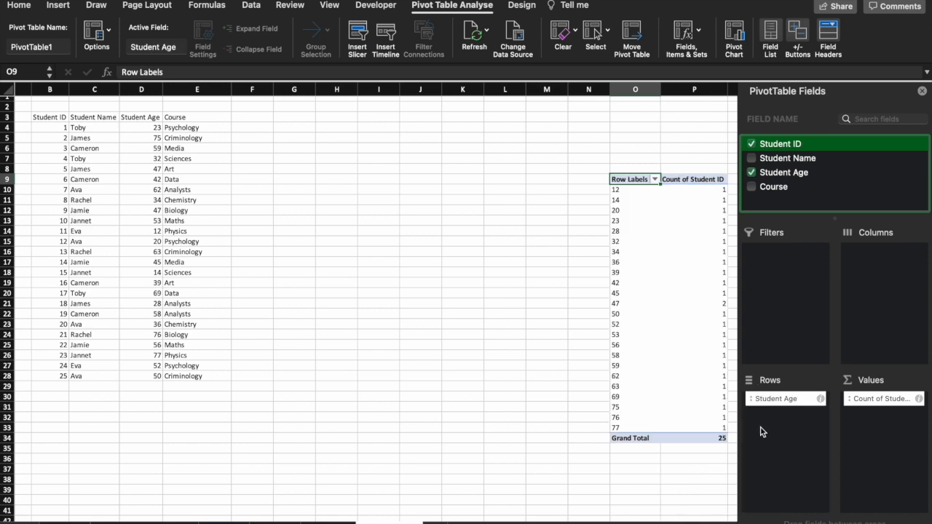
scroll(619, 415, right, 3)
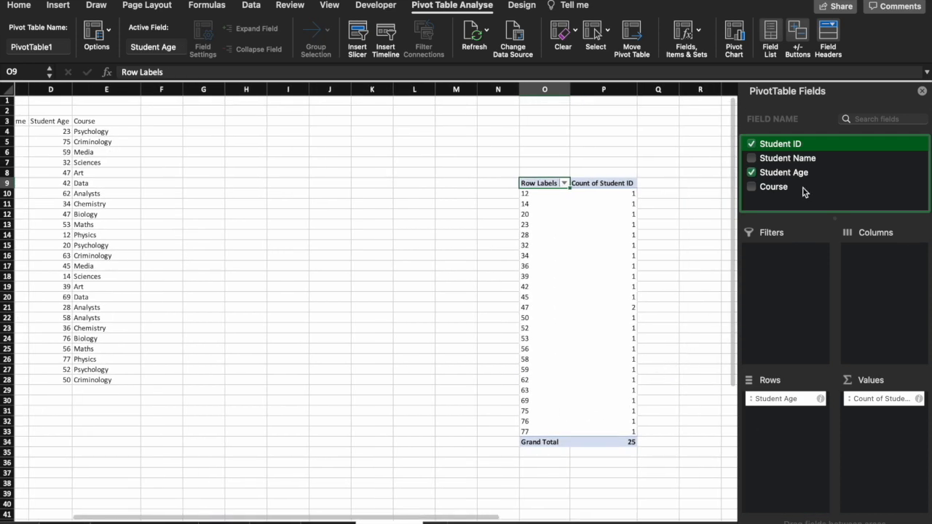
drag(805, 188, 787, 397)
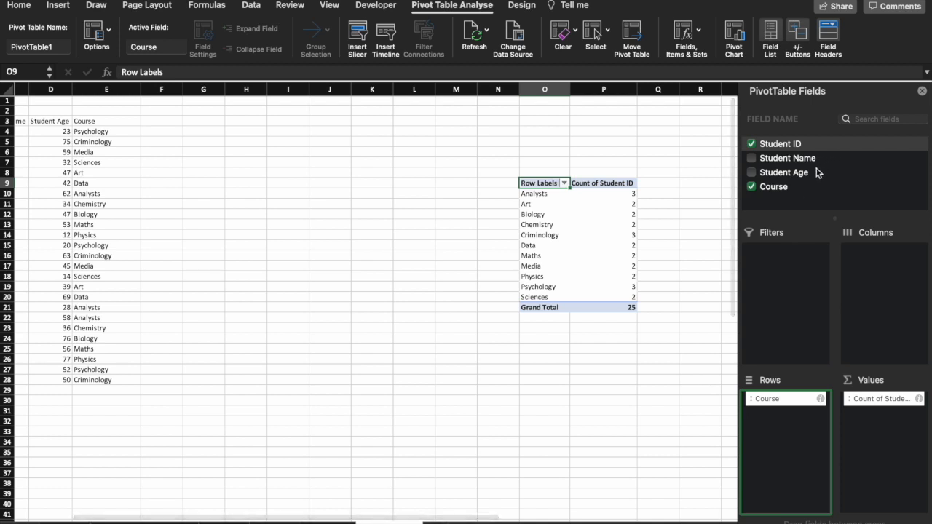
Add Student Age to the pivot table's columns and Student Name to its filters
drag(815, 175, 877, 290)
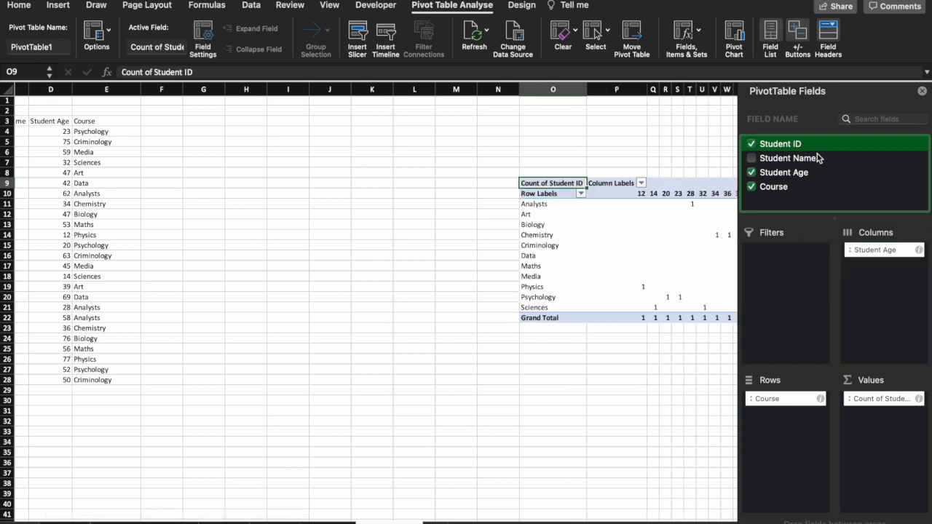
drag(818, 160, 776, 303)
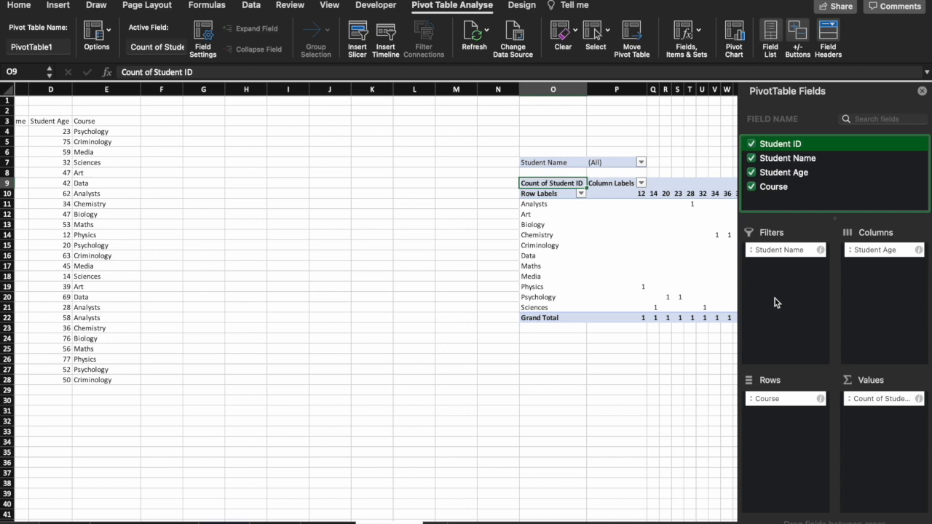
Filter the pivot table by Student Name so that only the last name in the list is selected
click(641, 162)
click(681, 223)
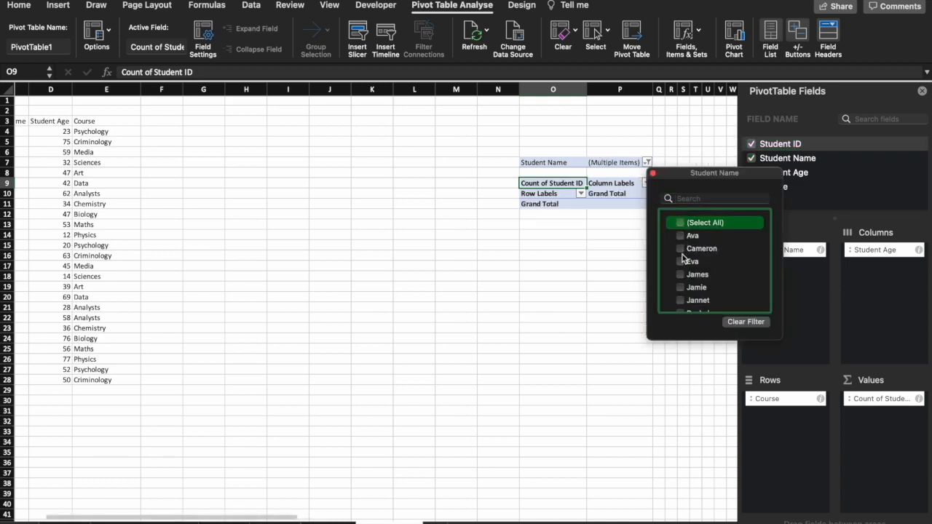
scroll(686, 291, down, 2)
click(681, 306)
click(653, 173)
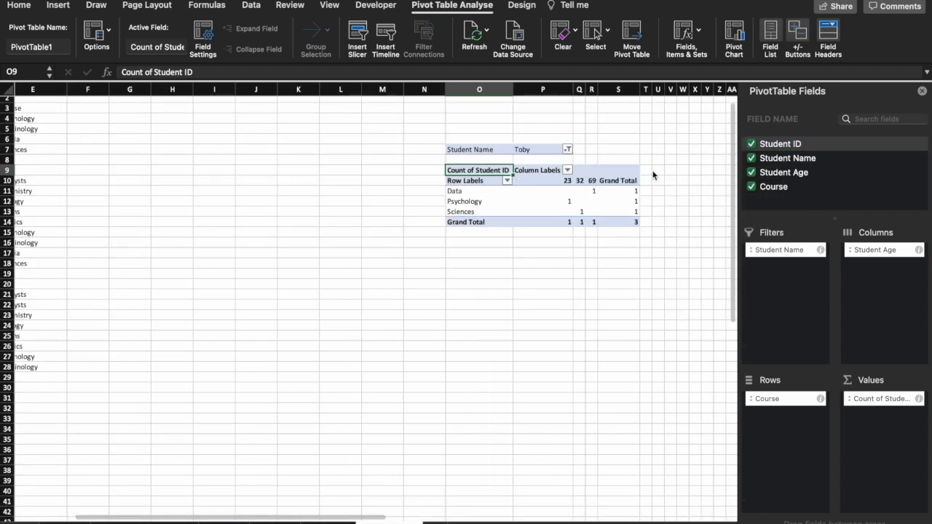